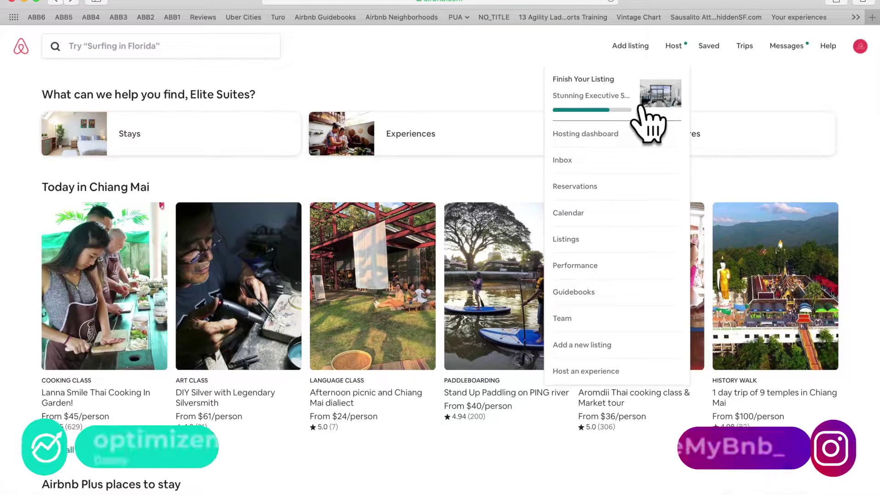
Resume the unfinished listing, verify the host's mobile number and let guests use it
{"action": "left_click", "coordinate": [628, 98]}
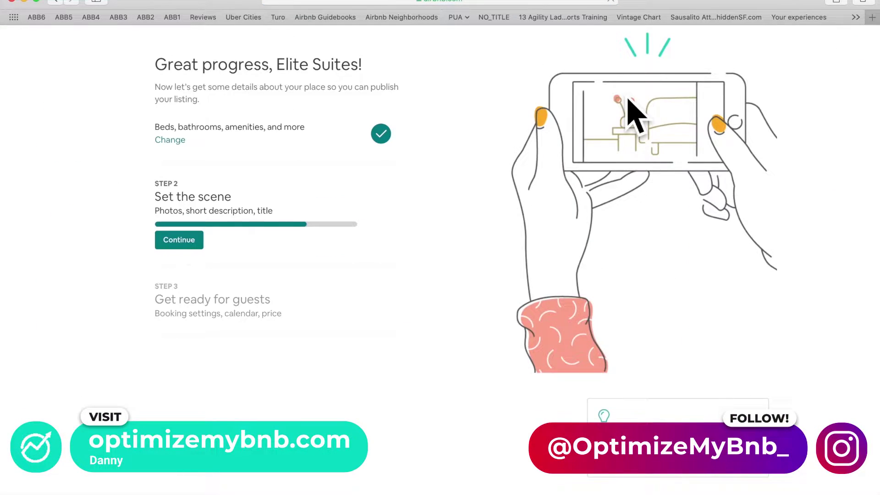
{"action": "left_click", "coordinate": [198, 247]}
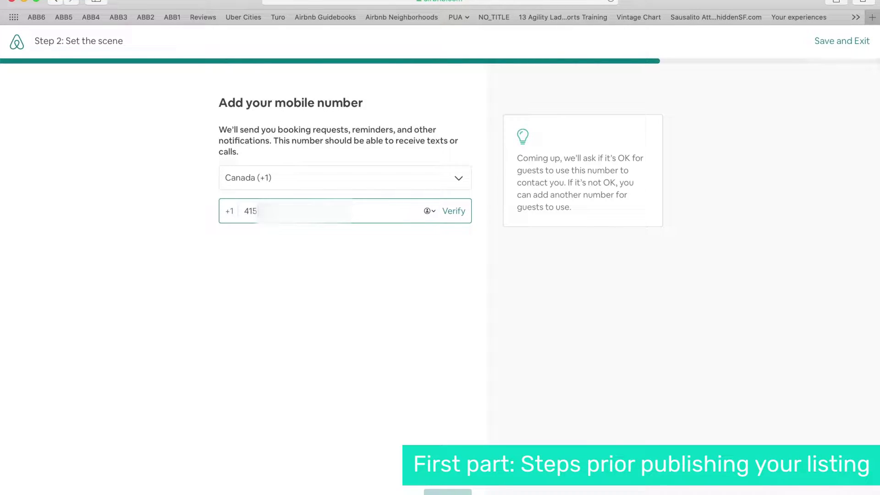
{"action": "left_click", "coordinate": [405, 315]}
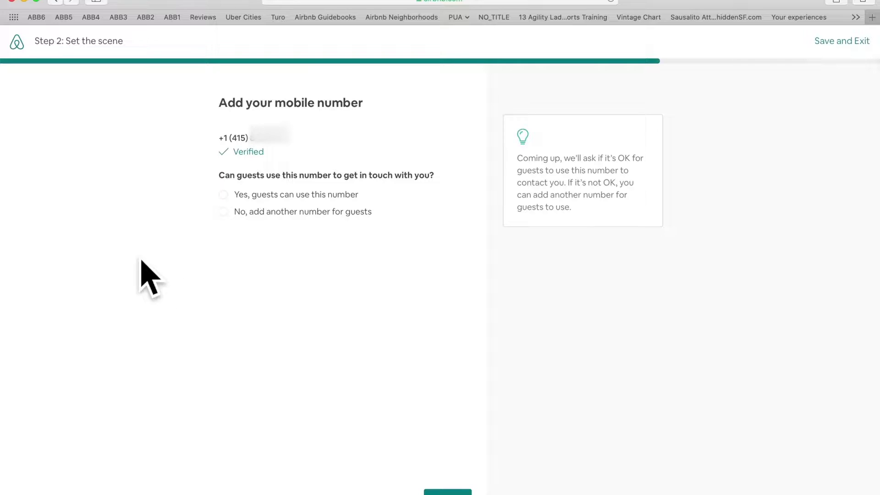
{"action": "left_click", "coordinate": [293, 194]}
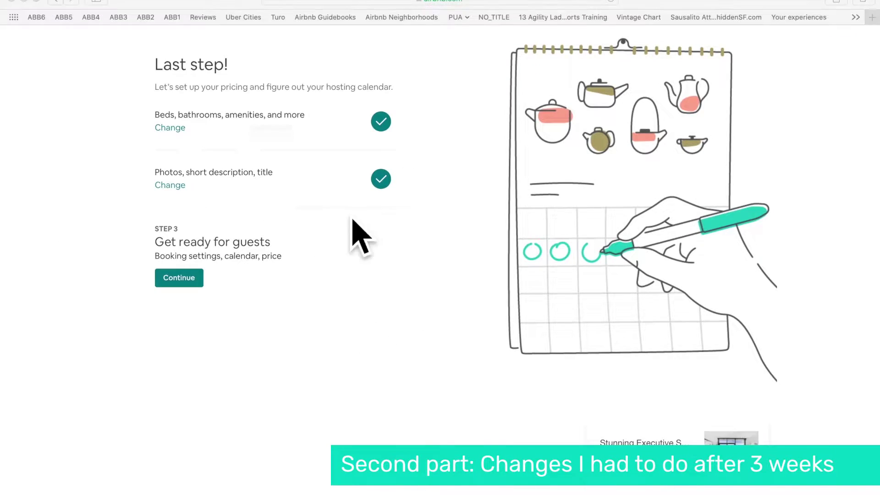
{"action": "left_click", "coordinate": [201, 273]}
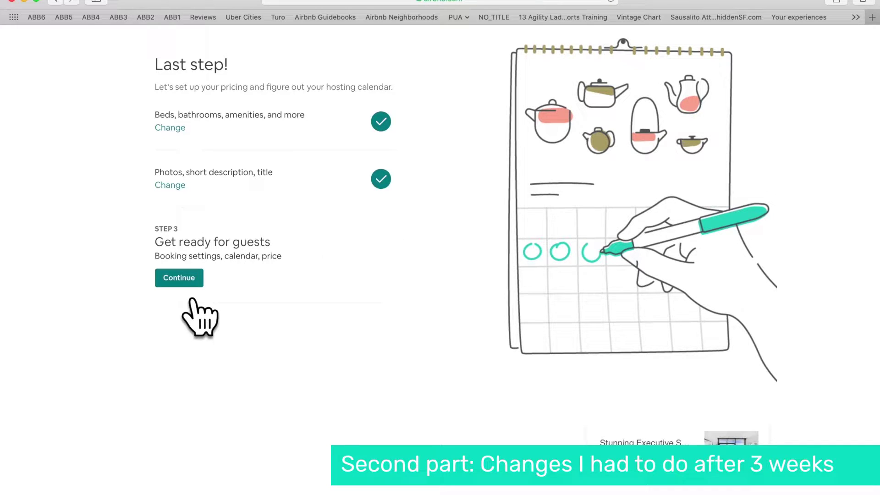
Start Step 3 and review the optional additional guest requirements
{"action": "left_click", "coordinate": [199, 285]}
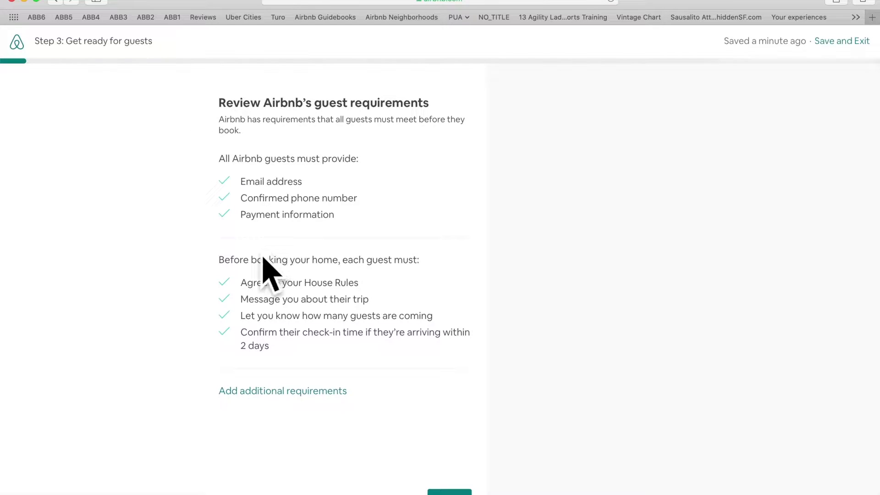
{"action": "left_click", "coordinate": [298, 393]}
{"action": "left_click", "coordinate": [449, 491]}
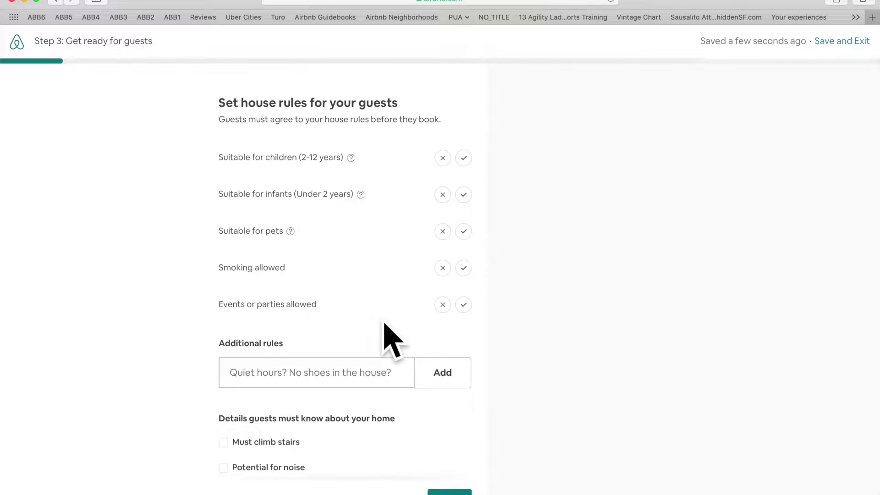
Set house rules: children and infants allowed; no pets, smoking, events or parties
{"action": "left_click", "coordinate": [463, 157]}
{"action": "left_click", "coordinate": [463, 194]}
{"action": "left_click", "coordinate": [443, 231]}
{"action": "left_click", "coordinate": [443, 268]}
{"action": "left_click", "coordinate": [443, 305]}
{"action": "scroll", "coordinate": [452, 349], "scroll_direction": "down", "scroll_amount": 3}
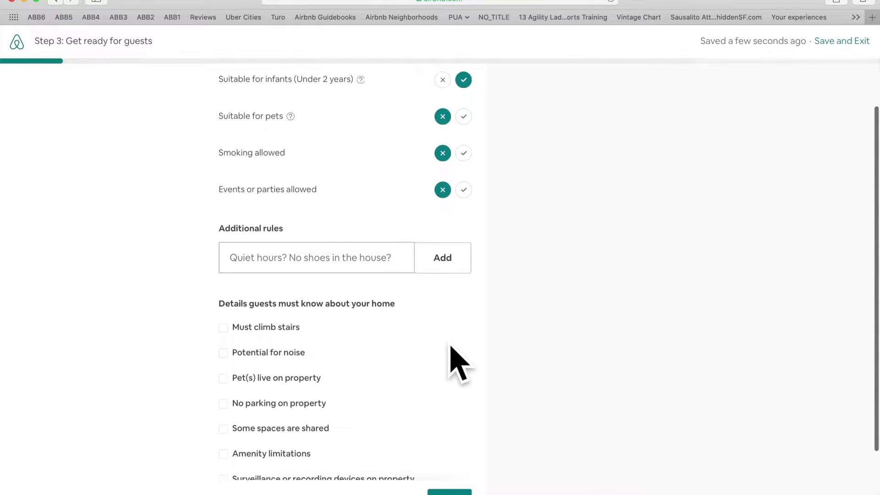
{"action": "scroll", "coordinate": [452, 349], "scroll_direction": "down", "scroll_amount": 2}
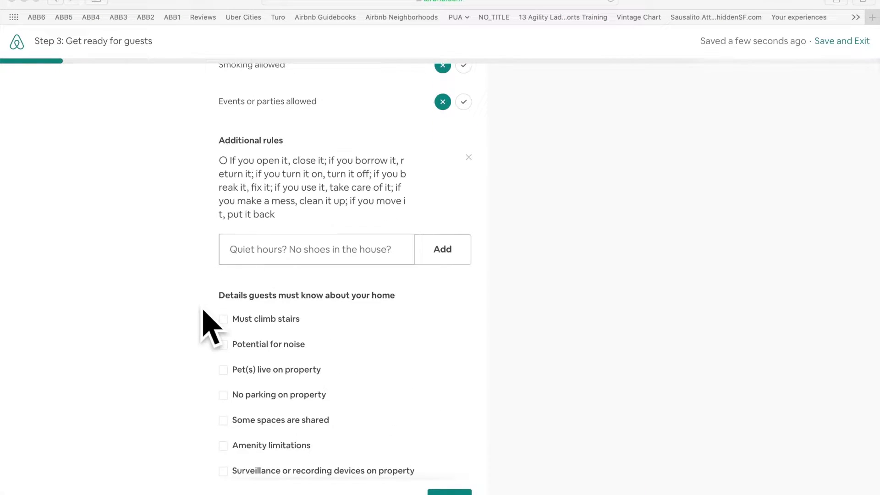
{"action": "scroll", "coordinate": [275, 366], "scroll_direction": "down", "scroll_amount": 2}
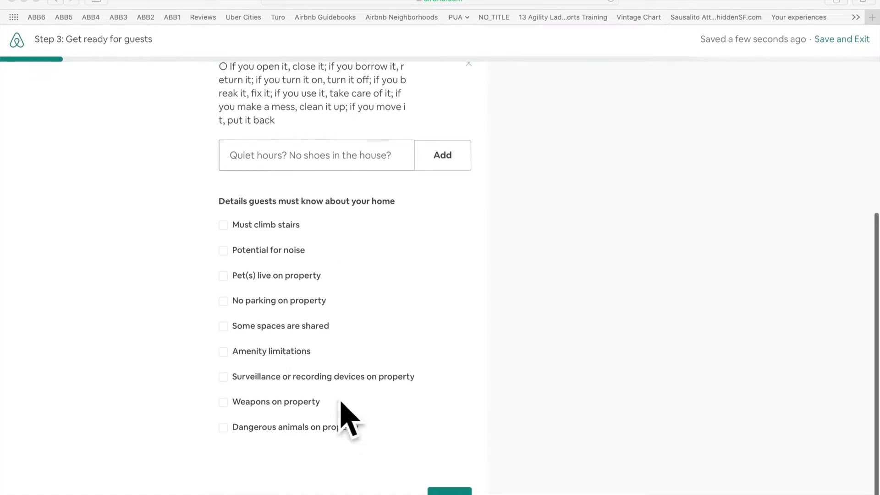
Proceed through the guest requirements and booking overview to the calendar-accuracy page
{"action": "left_click", "coordinate": [449, 491]}
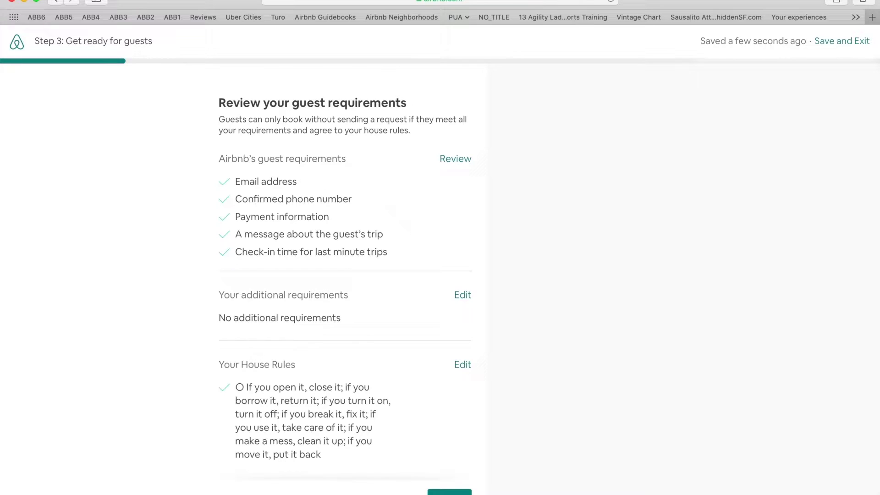
{"action": "scroll", "coordinate": [491, 403], "scroll_direction": "down", "scroll_amount": 1}
{"action": "left_click", "coordinate": [449, 491]}
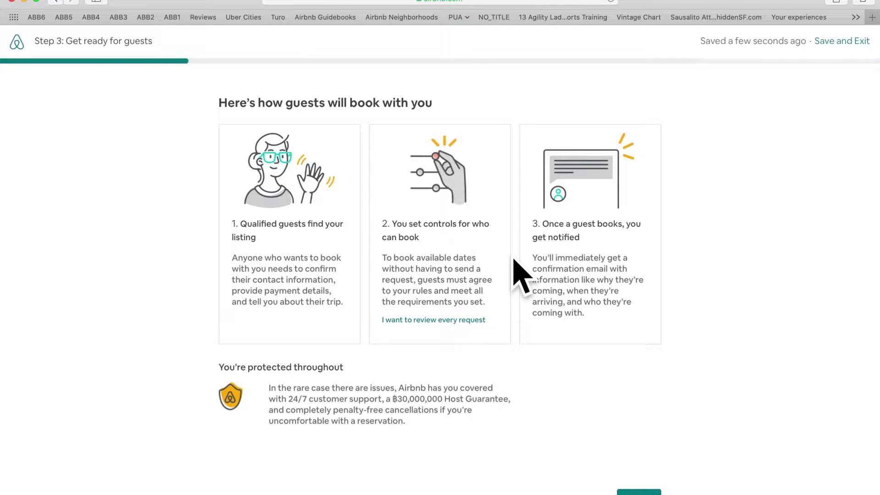
{"action": "left_click", "coordinate": [639, 491]}
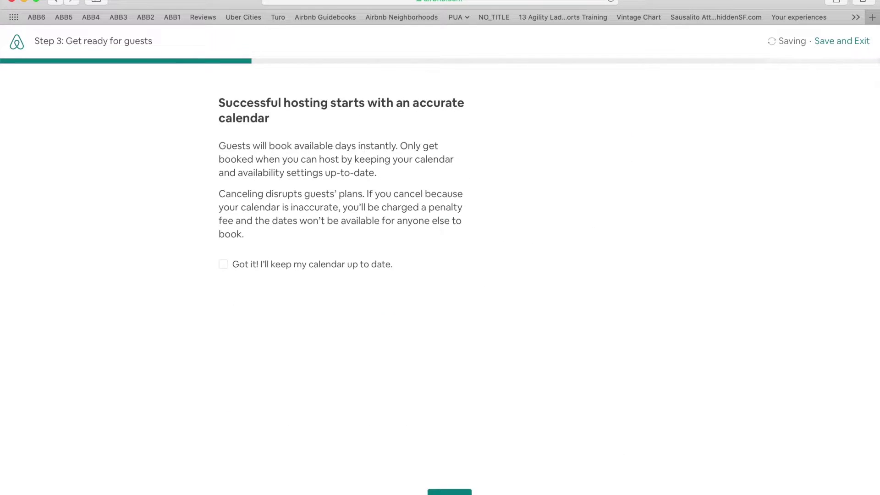
Agree to keep the calendar accurate, answering new to hosting and hosting as often as possible
{"action": "left_click", "coordinate": [274, 279]}
{"action": "left_click", "coordinate": [456, 492]}
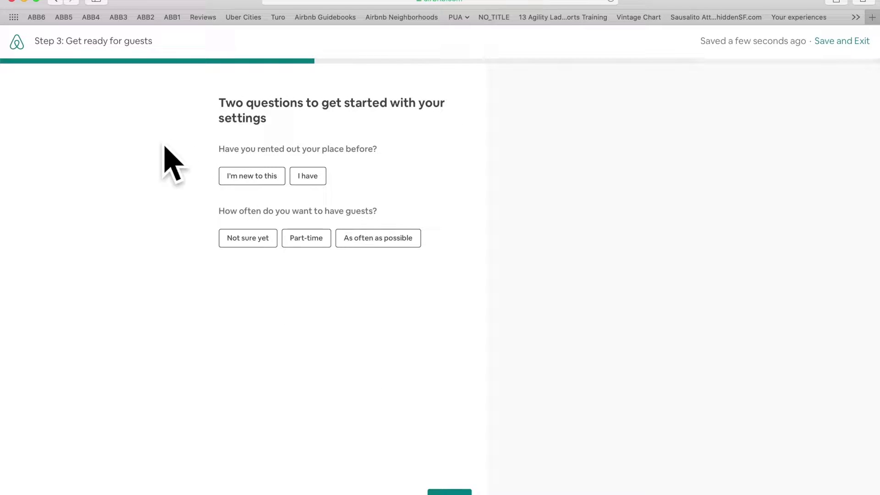
{"action": "left_click", "coordinate": [271, 182]}
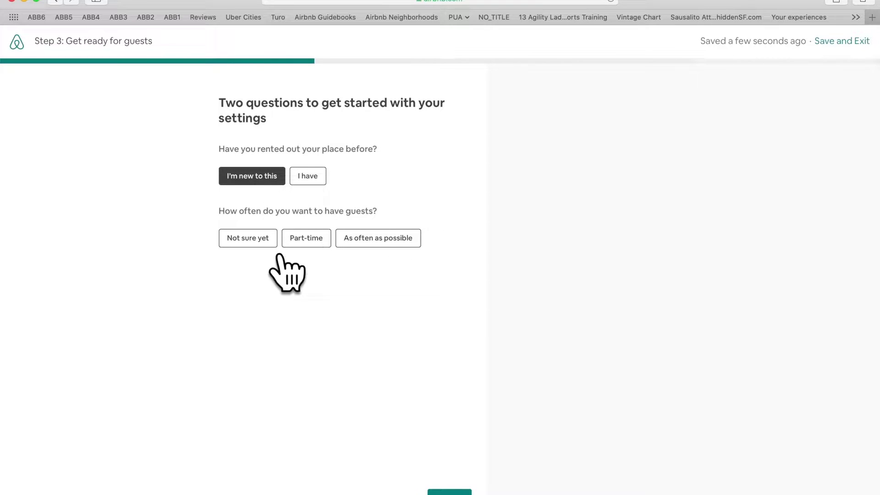
{"action": "left_click", "coordinate": [416, 246]}
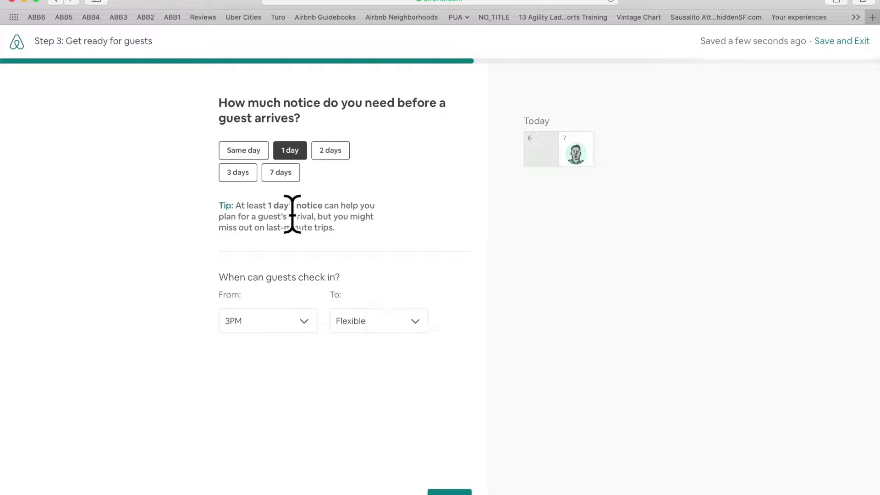
Allow same-day bookings before 6:00 PM, keeping the latest check-in time Flexible
{"action": "left_click", "coordinate": [252, 152]}
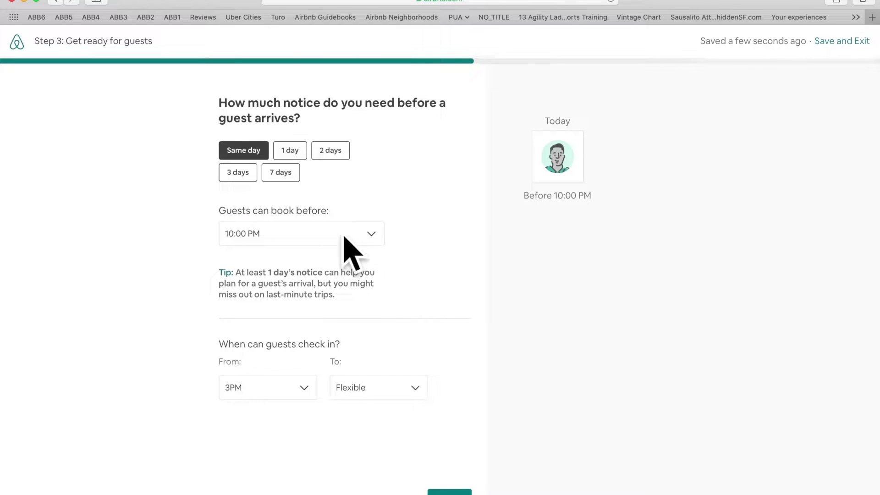
{"action": "left_click", "coordinate": [379, 235]}
{"action": "left_click", "coordinate": [292, 191]}
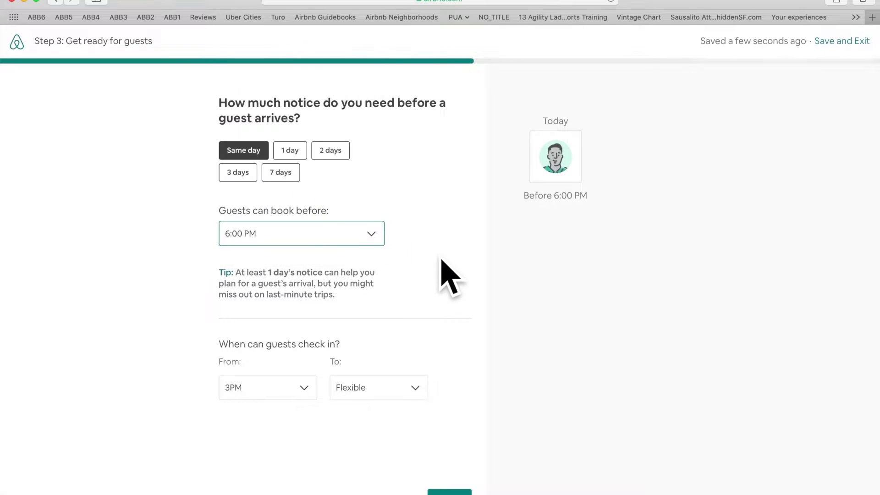
{"action": "left_click", "coordinate": [420, 391]}
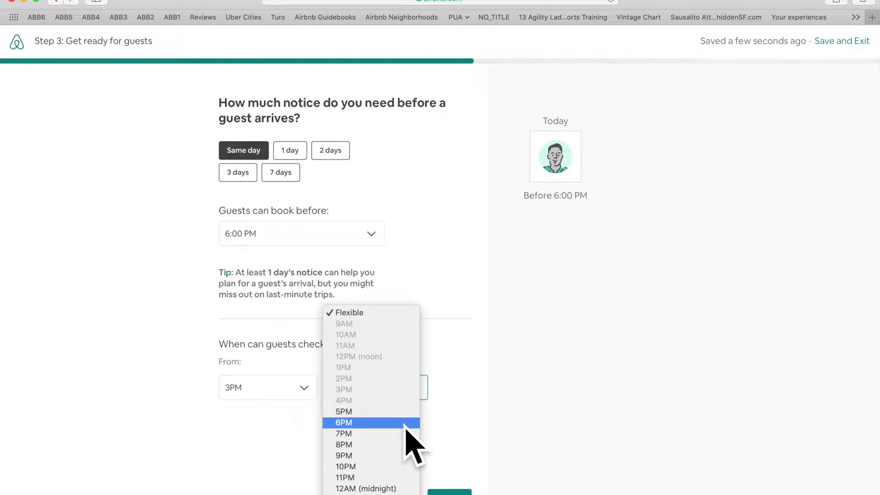
{"action": "left_click", "coordinate": [481, 477]}
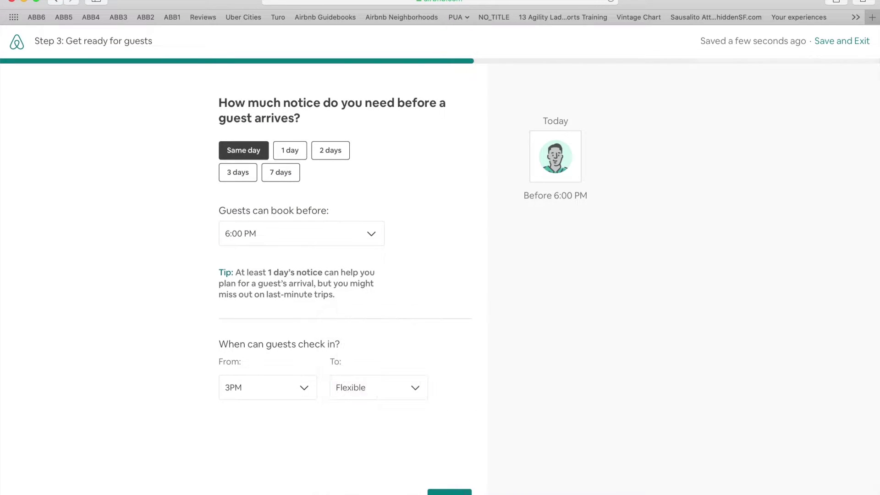
{"action": "left_click", "coordinate": [449, 492]}
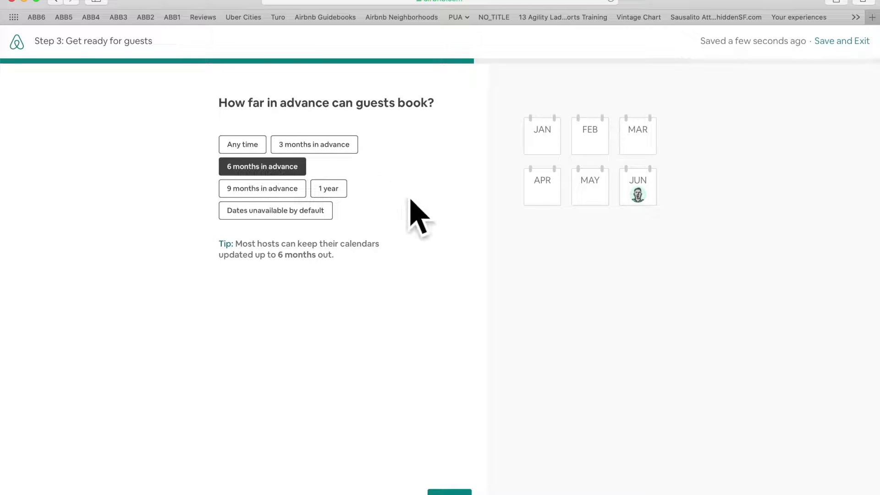
Make dates unavailable by default and limit stays to 1–4 nights, refusing longer requests
{"action": "left_click", "coordinate": [301, 214]}
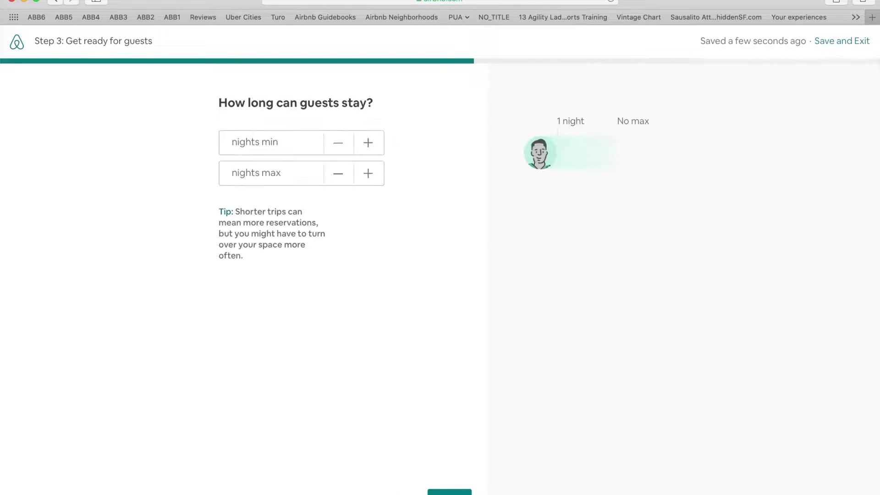
{"action": "left_click", "coordinate": [383, 153]}
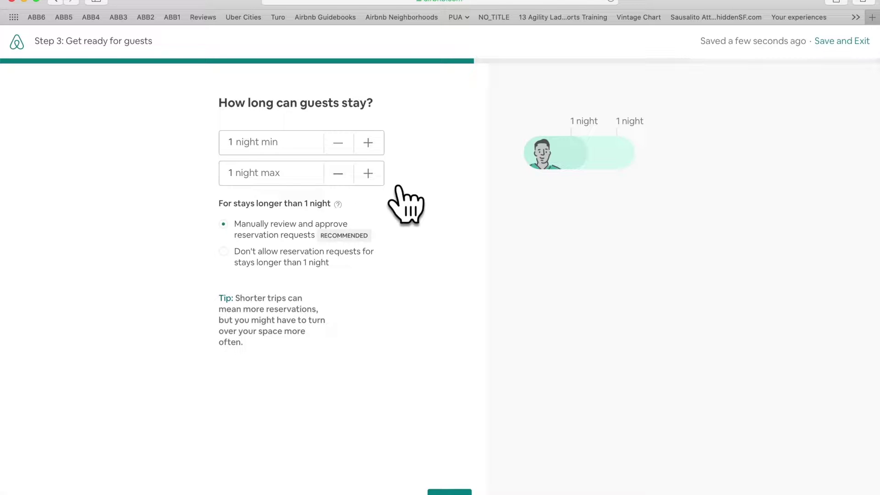
{"action": "left_click", "coordinate": [381, 182]}
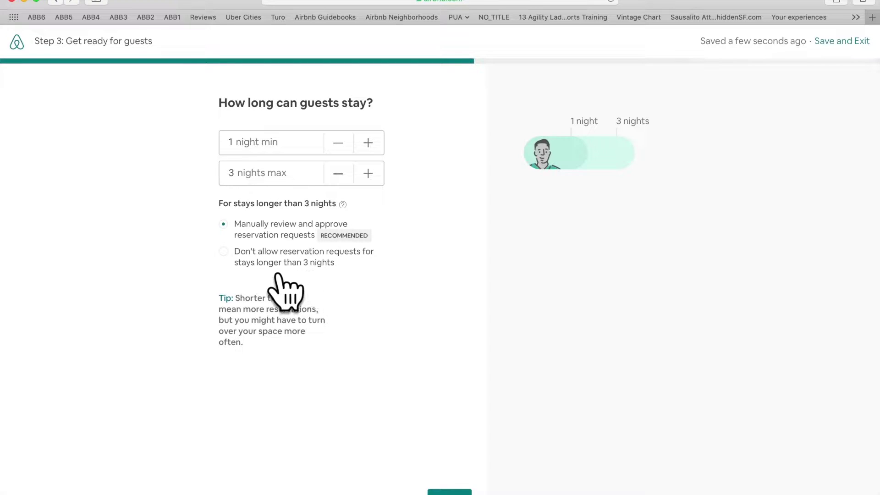
{"action": "left_click", "coordinate": [266, 271]}
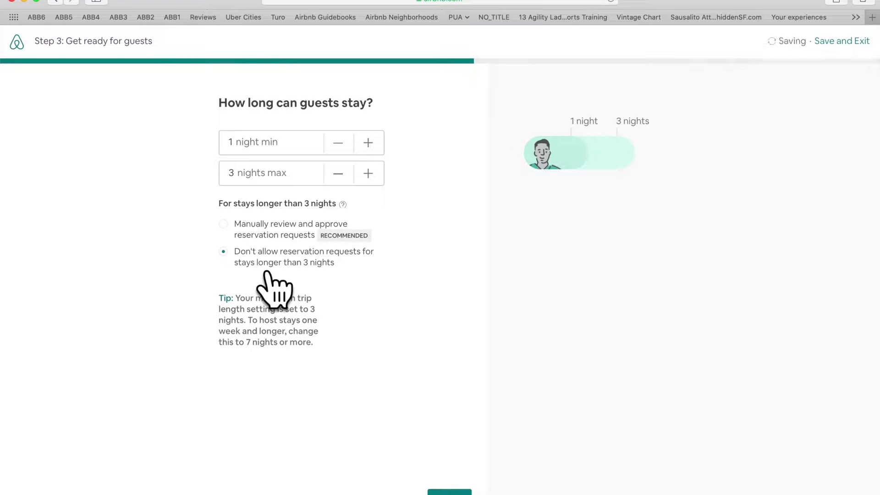
{"action": "left_click", "coordinate": [368, 173]}
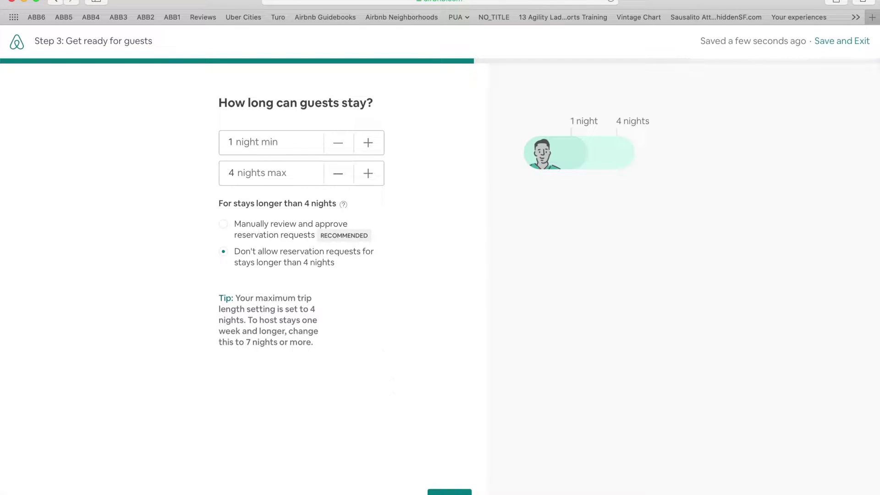
{"action": "left_click", "coordinate": [449, 493]}
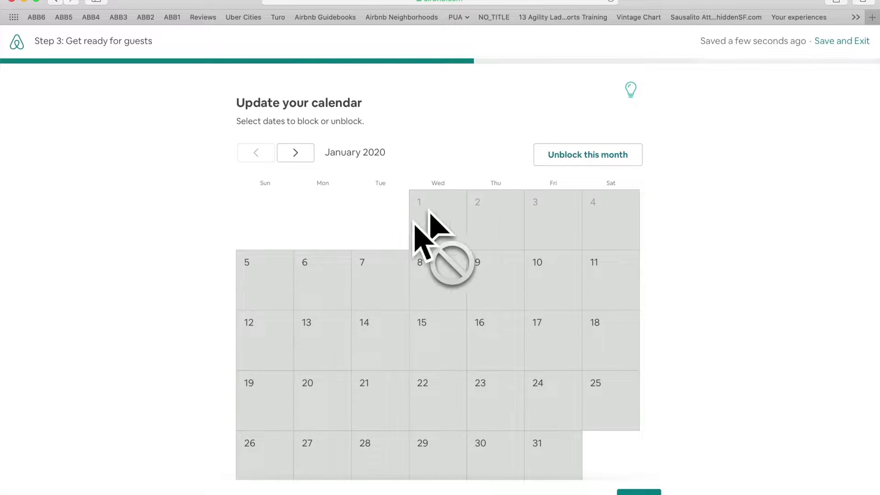
Open January 13–31, 2020 for booking and continue to the pricing step
{"action": "left_click_drag", "start_coordinate": [334, 342], "coordinate": [335, 467]}
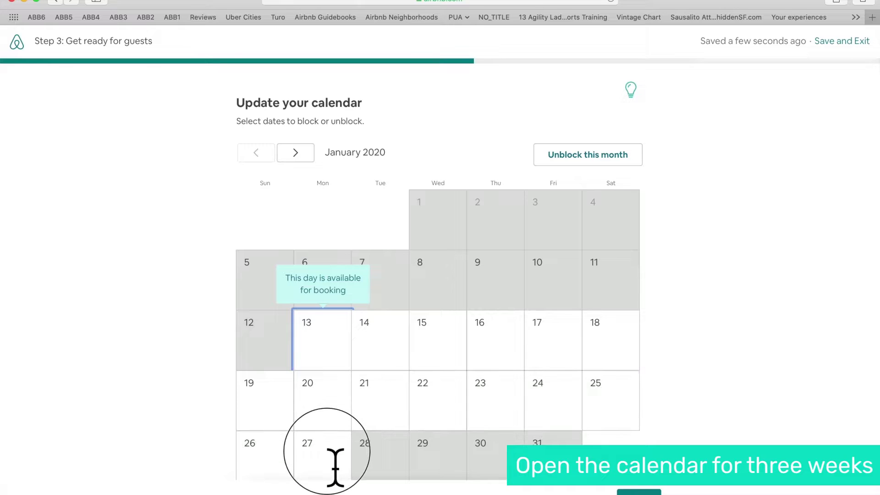
{"action": "left_click_drag", "start_coordinate": [335, 466], "coordinate": [535, 466]}
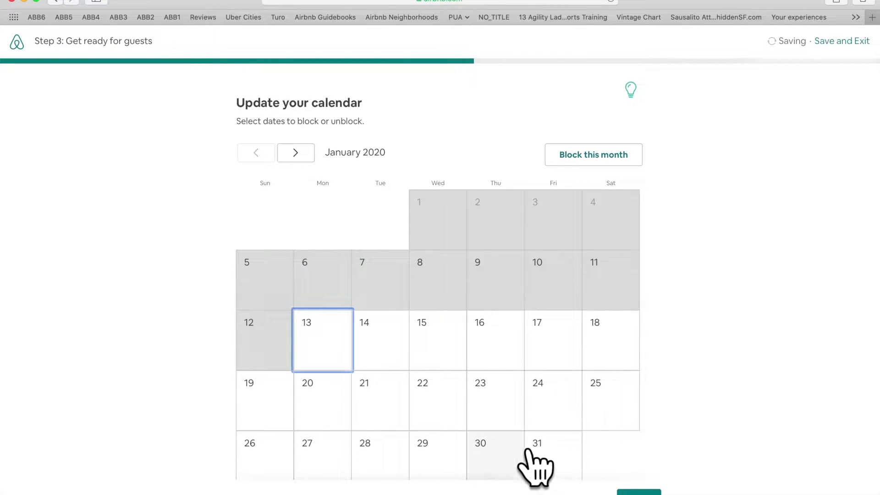
{"action": "scroll", "coordinate": [724, 338], "scroll_direction": "down", "scroll_amount": 2}
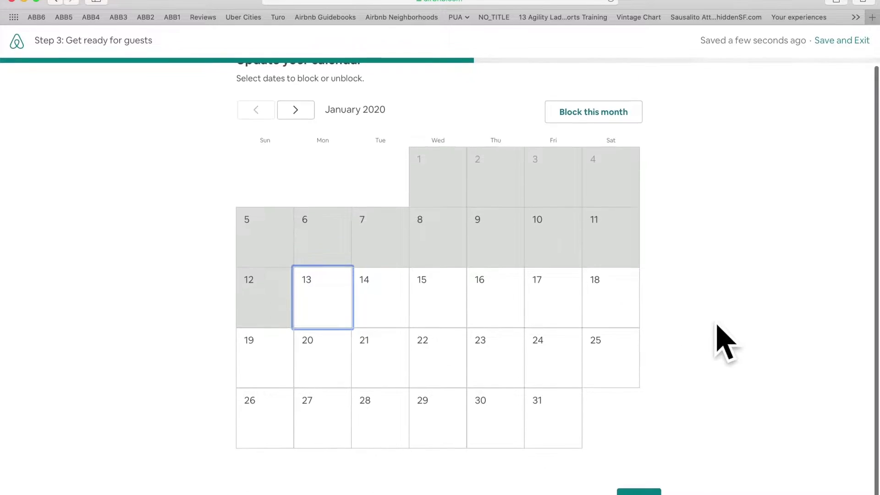
{"action": "left_click", "coordinate": [639, 492]}
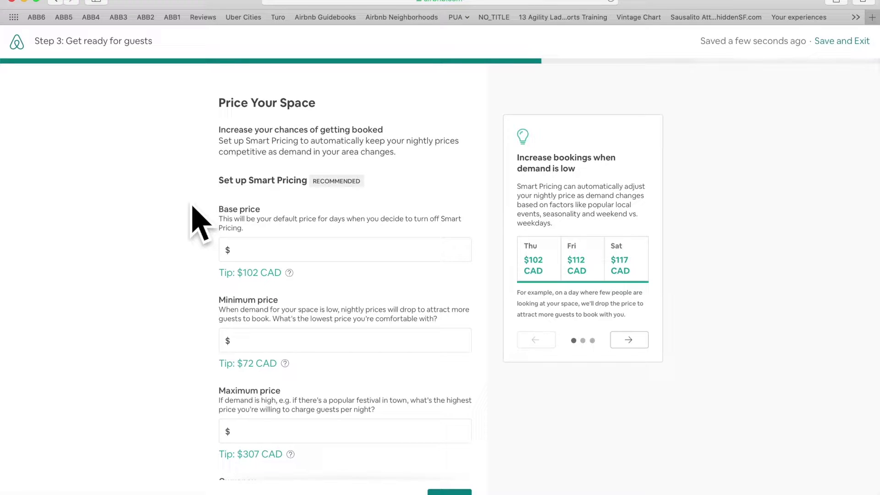
Replace Smart Pricing with a fixed base price of $120 CAD per night
{"action": "scroll", "coordinate": [193, 207], "scroll_direction": "down", "scroll_amount": 3}
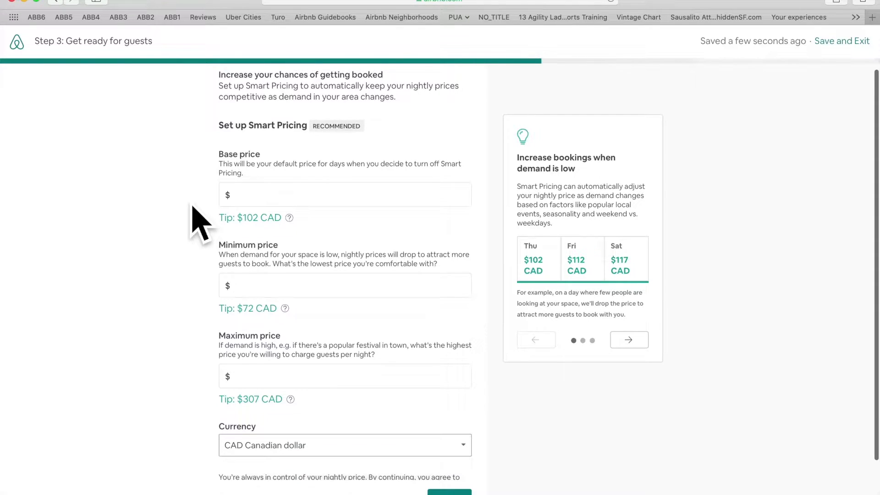
{"action": "scroll", "coordinate": [200, 222], "scroll_direction": "up", "scroll_amount": 4}
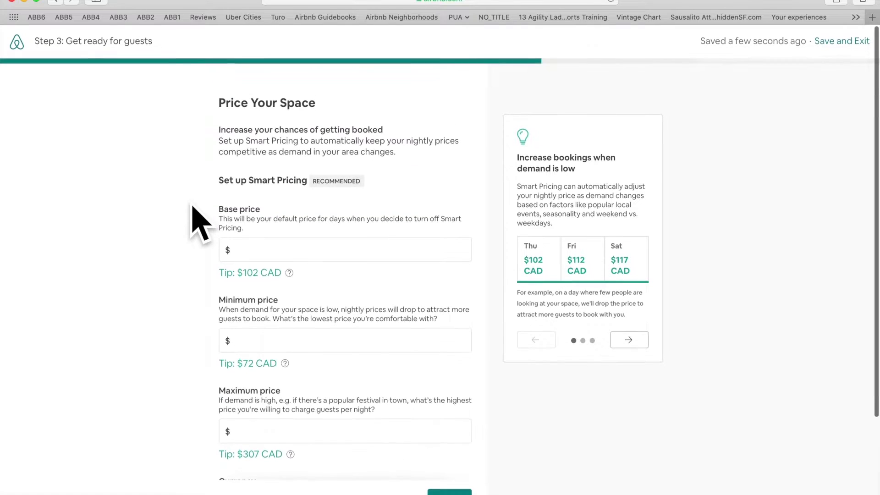
{"action": "scroll", "coordinate": [200, 222], "scroll_direction": "down", "scroll_amount": 5}
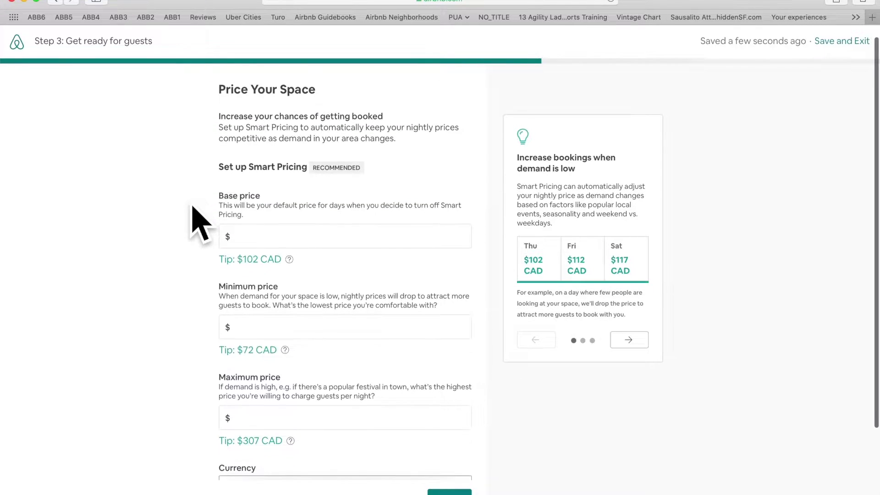
{"action": "scroll", "coordinate": [200, 221], "scroll_direction": "down", "scroll_amount": 1}
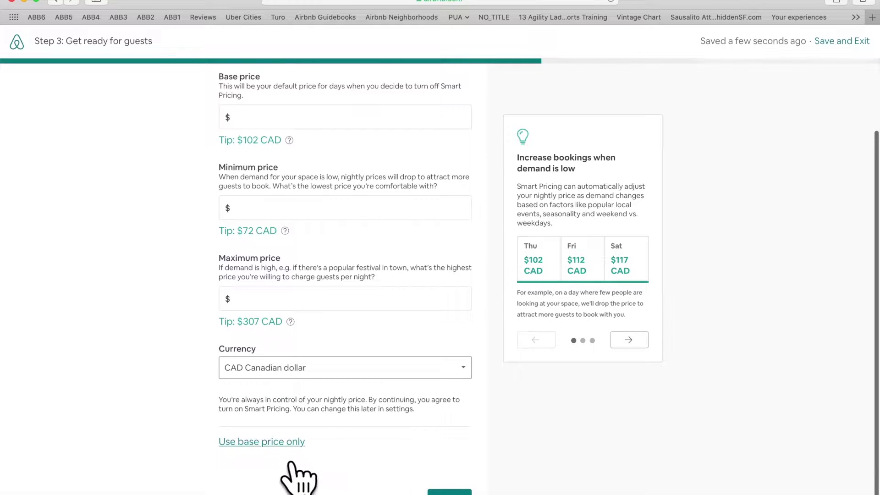
{"action": "left_click", "coordinate": [275, 449]}
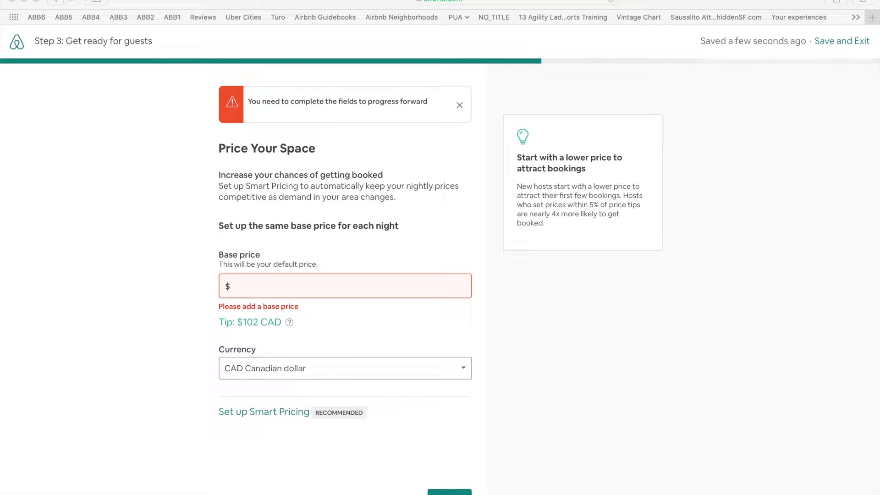
{"action": "left_click", "coordinate": [296, 295]}
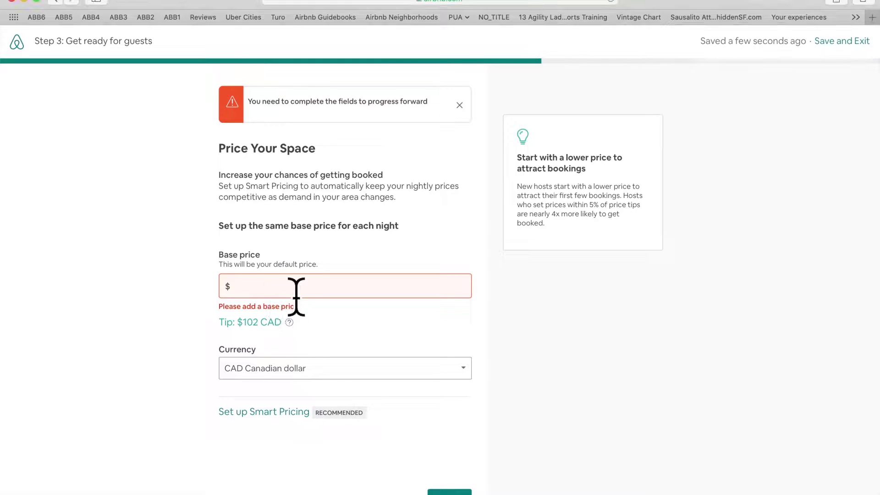
{"action": "type", "text": "120"}
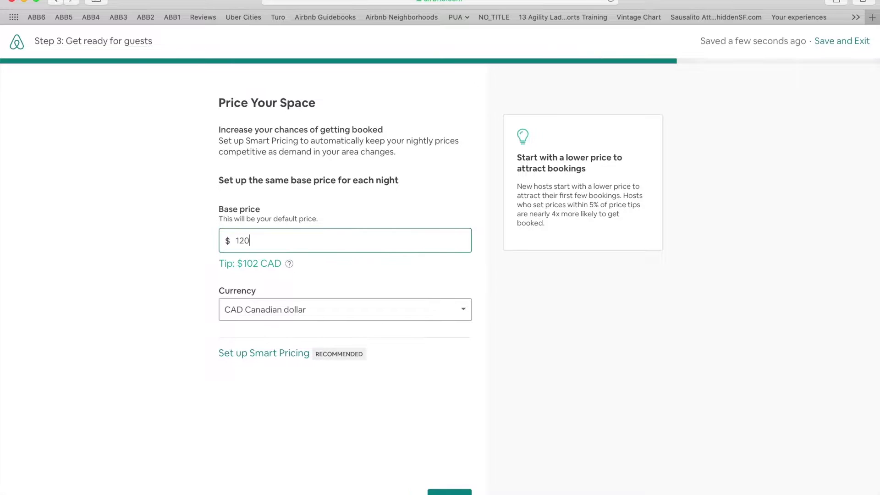
{"action": "left_click", "coordinate": [450, 492]}
Keep the 20% first-guest offer and set weekly and monthly discounts to 11% and 22%
{"action": "left_click", "coordinate": [282, 184]}
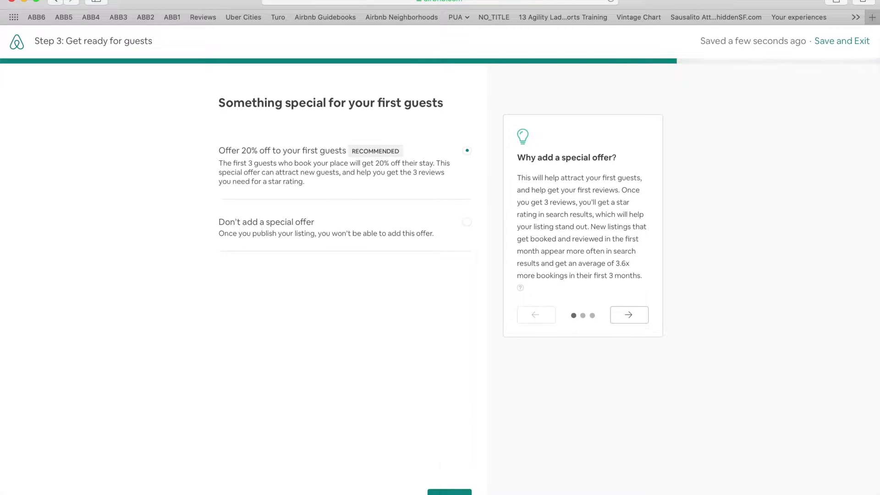
{"action": "left_click", "coordinate": [449, 492]}
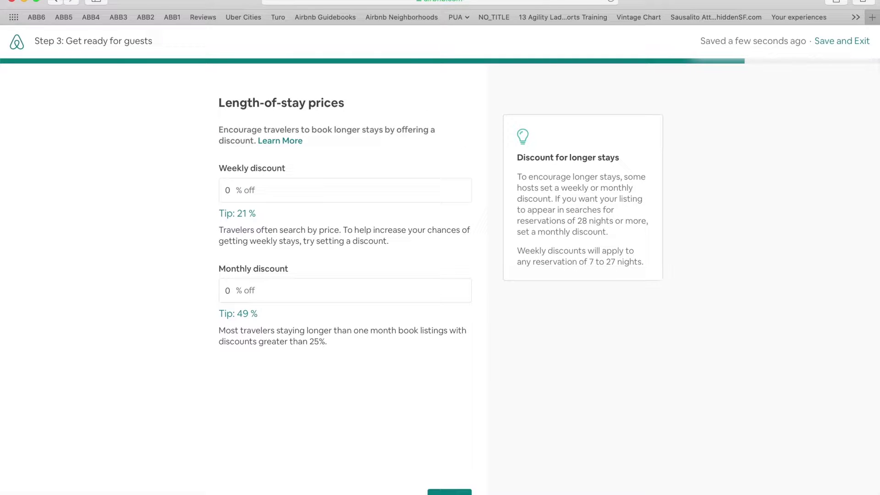
{"action": "left_click", "coordinate": [239, 194]}
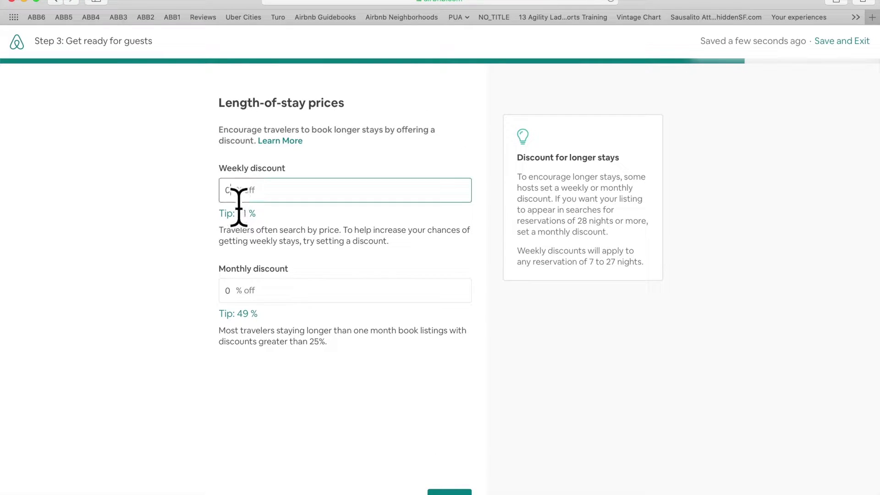
{"action": "type", "text": "11"}
{"action": "key", "text": "Tab"}
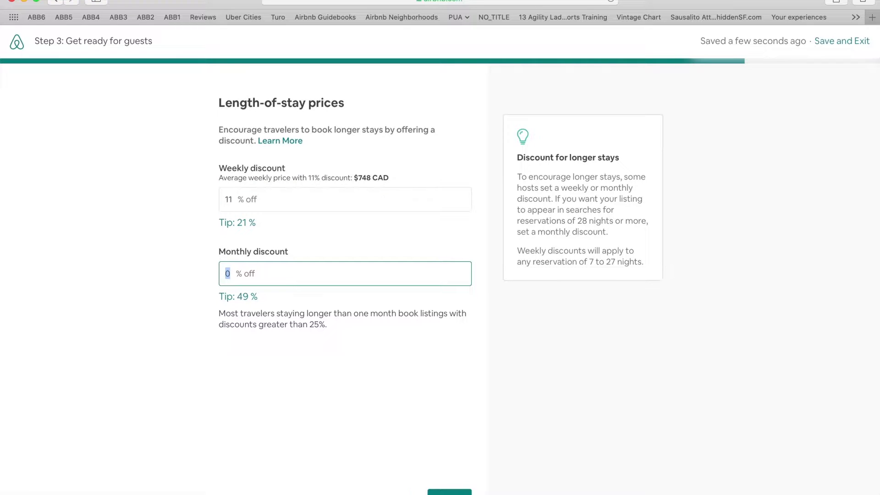
{"action": "type", "text": "22"}
{"action": "key", "text": "Tab"}
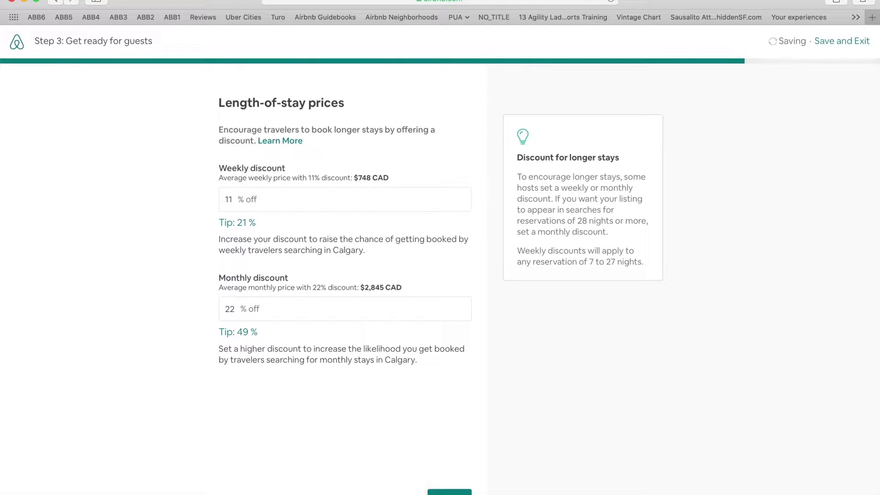
{"action": "key", "text": "Return"}
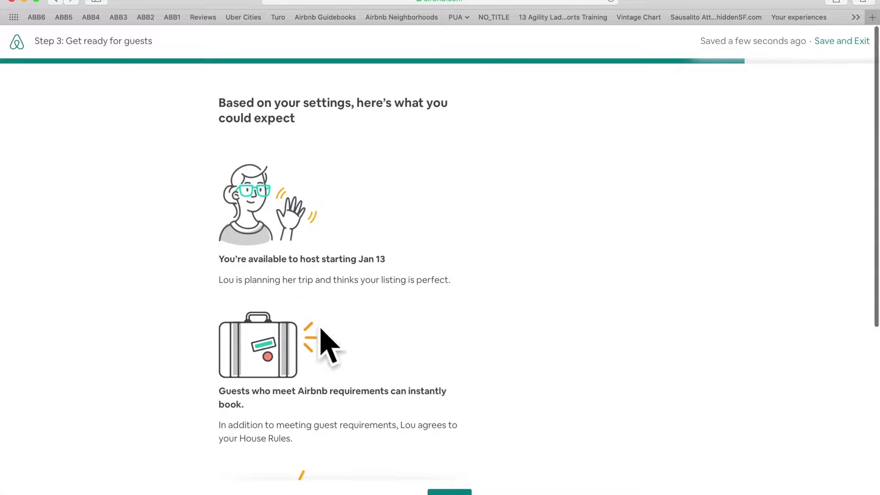
Pass the expectations summary, confirm guests can use the phone number, and publish the listing
{"action": "scroll", "coordinate": [321, 330], "scroll_direction": "down", "scroll_amount": 2}
{"action": "scroll", "coordinate": [321, 330], "scroll_direction": "down", "scroll_amount": 6}
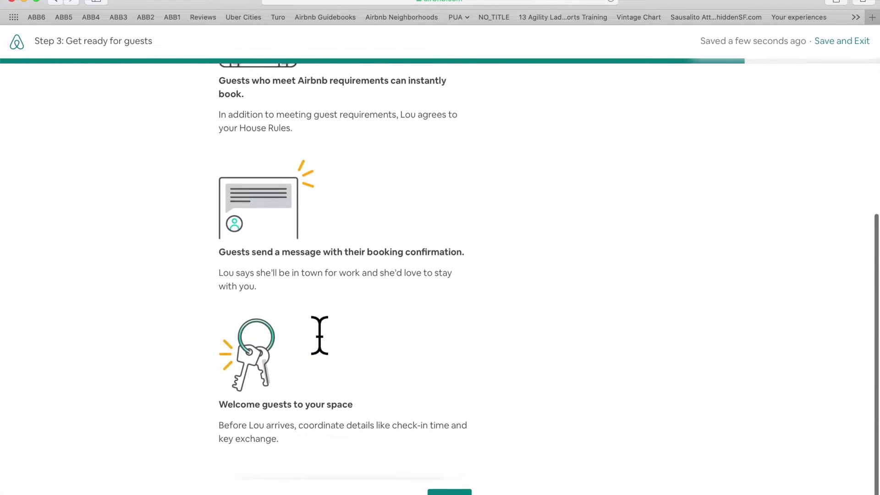
{"action": "left_click", "coordinate": [450, 492]}
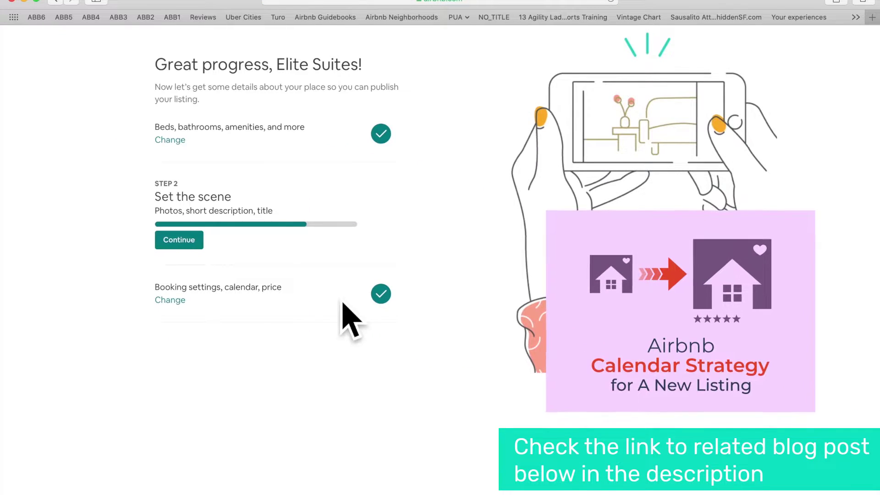
{"action": "left_click", "coordinate": [193, 245]}
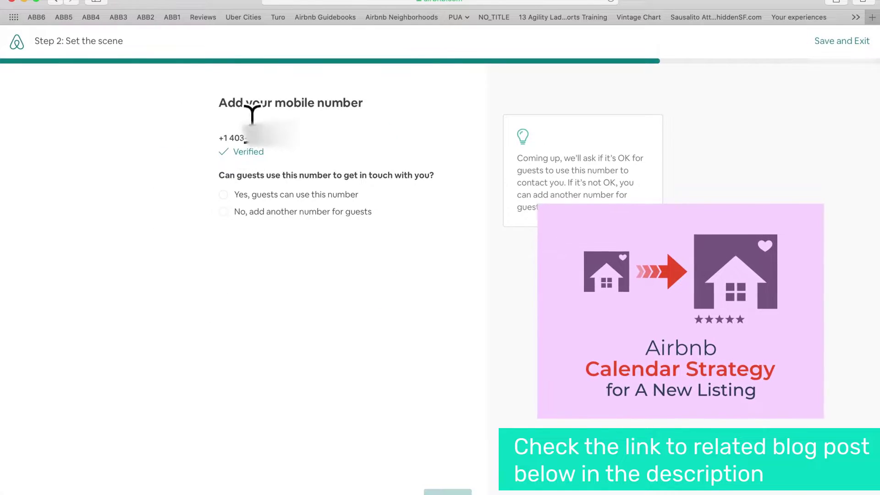
{"action": "left_click", "coordinate": [295, 214]}
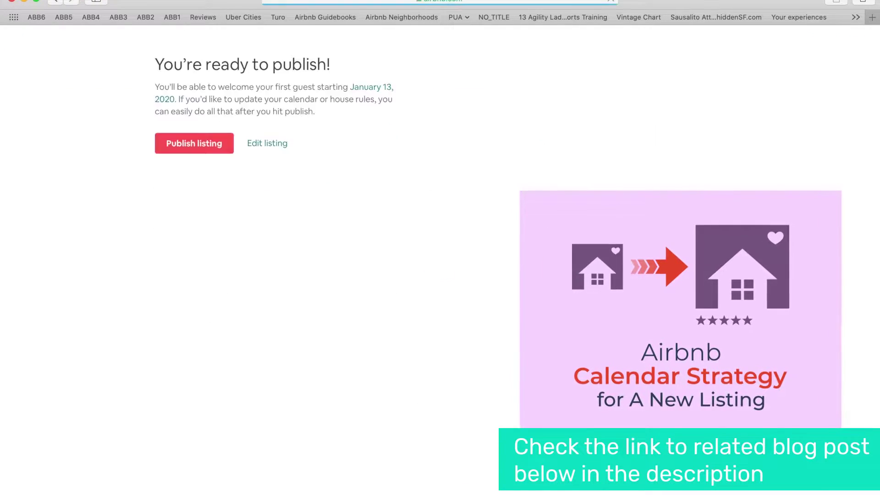
{"action": "left_click", "coordinate": [192, 148]}
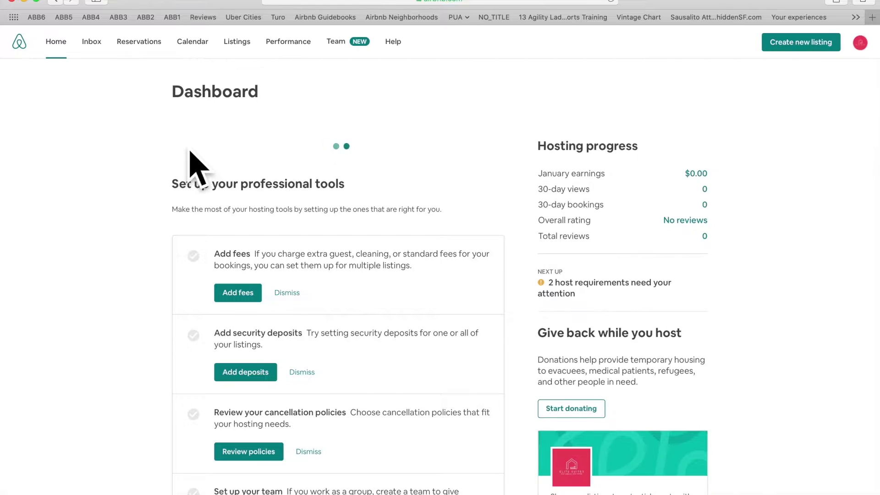
{"action": "left_click", "coordinate": [242, 48]}
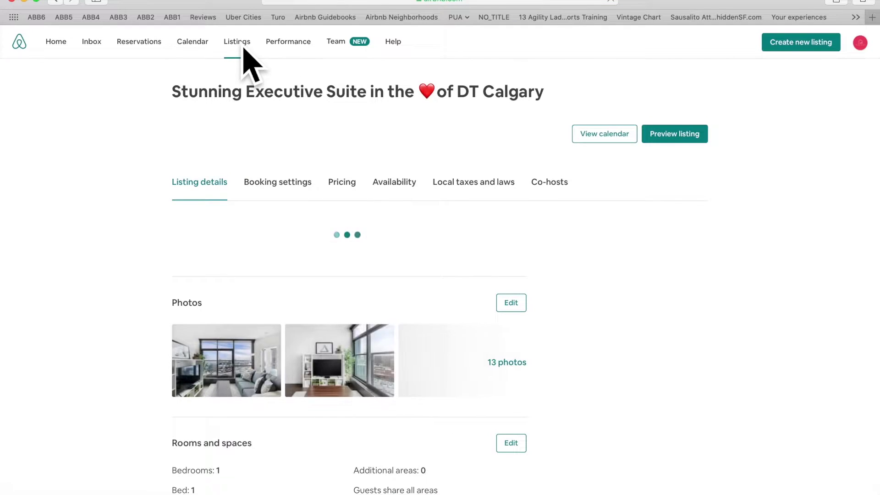
{"action": "left_click", "coordinate": [625, 145]}
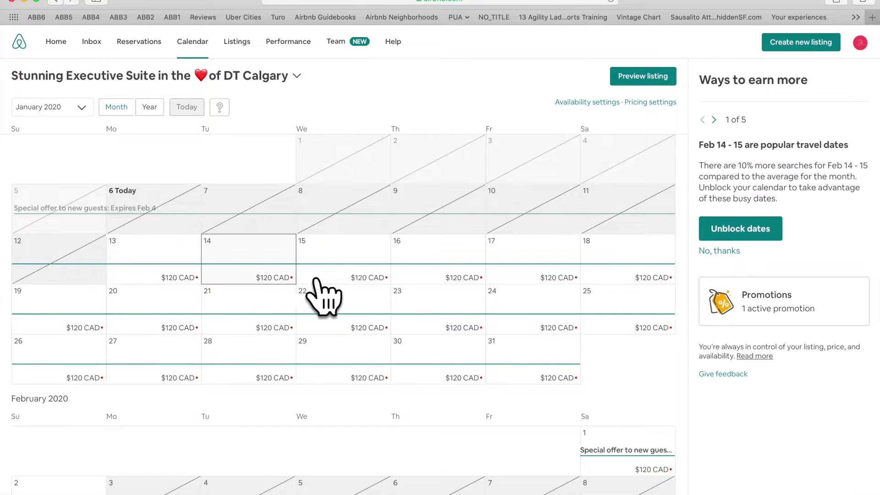
{"action": "scroll", "coordinate": [316, 294], "scroll_direction": "down", "scroll_amount": 3}
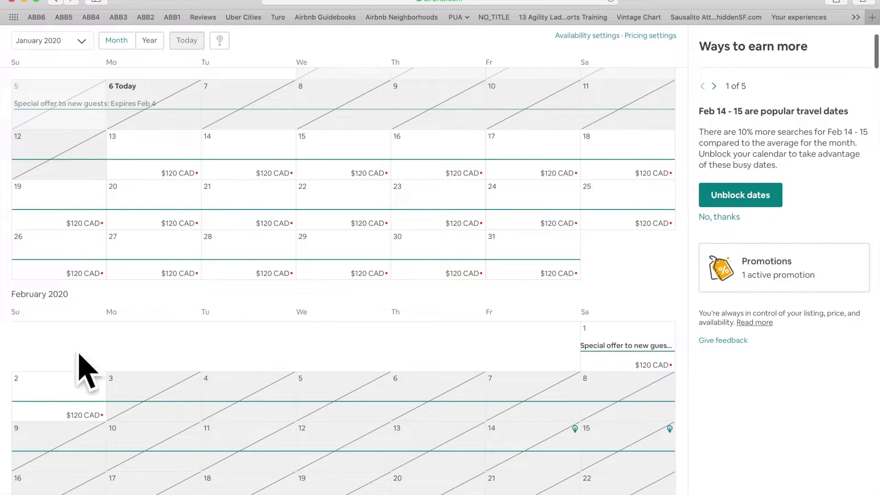
{"action": "scroll", "coordinate": [275, 284], "scroll_direction": "up", "scroll_amount": 3}
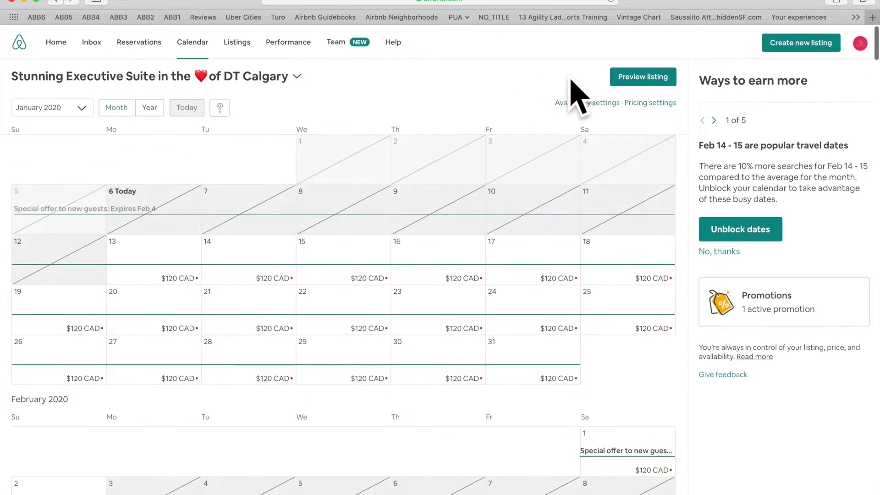
Open the listing's Pricing settings and start editing Standard fees and charges
{"action": "left_click", "coordinate": [668, 106]}
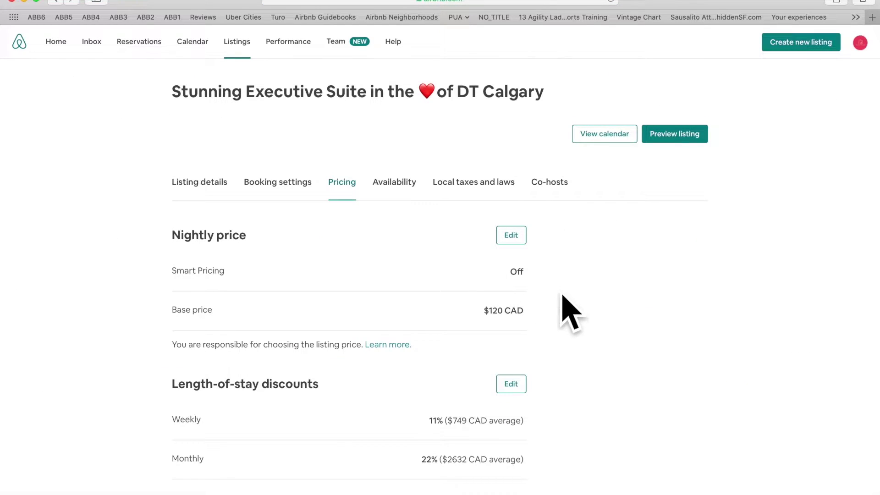
{"action": "scroll", "coordinate": [564, 308], "scroll_direction": "down", "scroll_amount": 3}
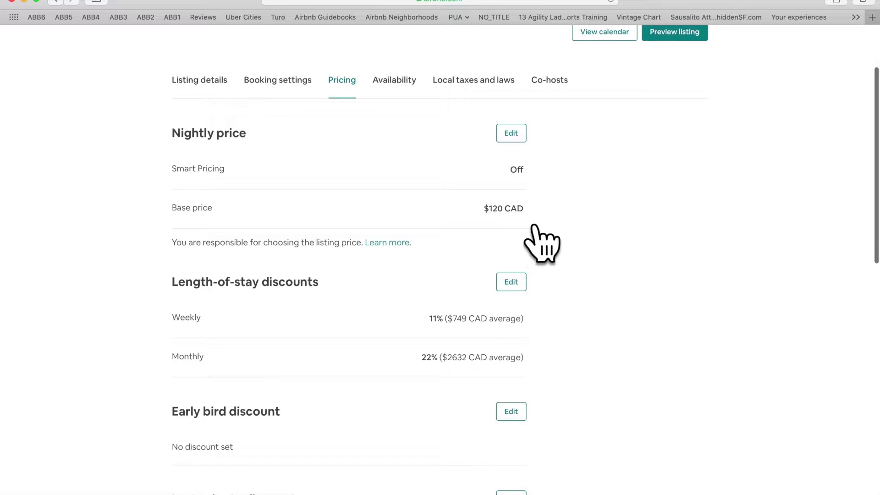
{"action": "scroll", "coordinate": [402, 259], "scroll_direction": "down", "scroll_amount": 10}
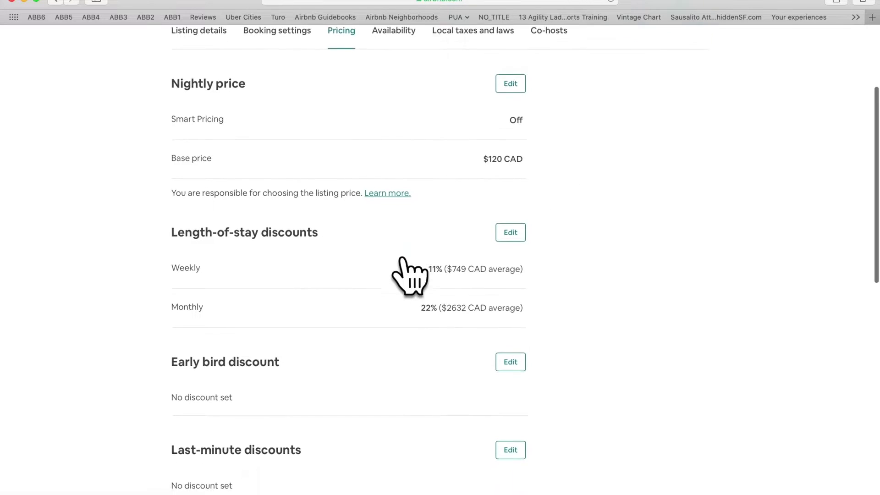
{"action": "scroll", "coordinate": [389, 251], "scroll_direction": "down", "scroll_amount": 5}
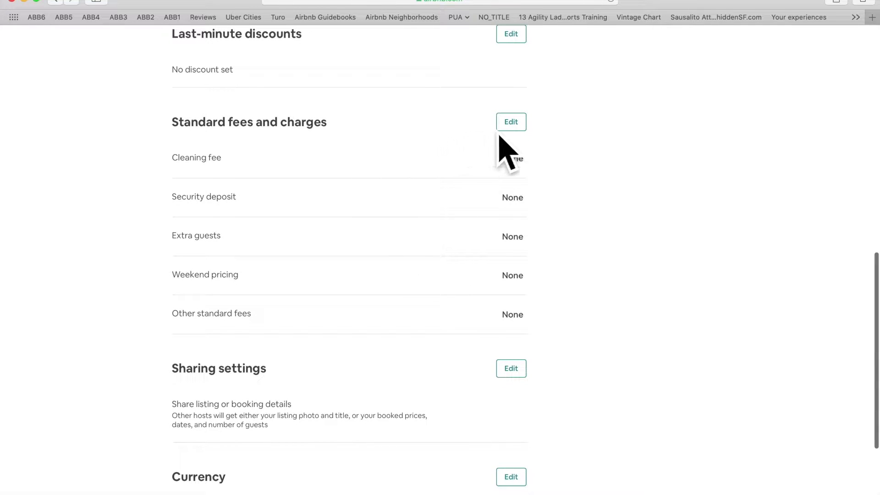
{"action": "left_click", "coordinate": [524, 128]}
Enter a $100 cleaning fee, $150 security deposit and $100 per guest after 2
{"action": "left_click", "coordinate": [277, 199]}
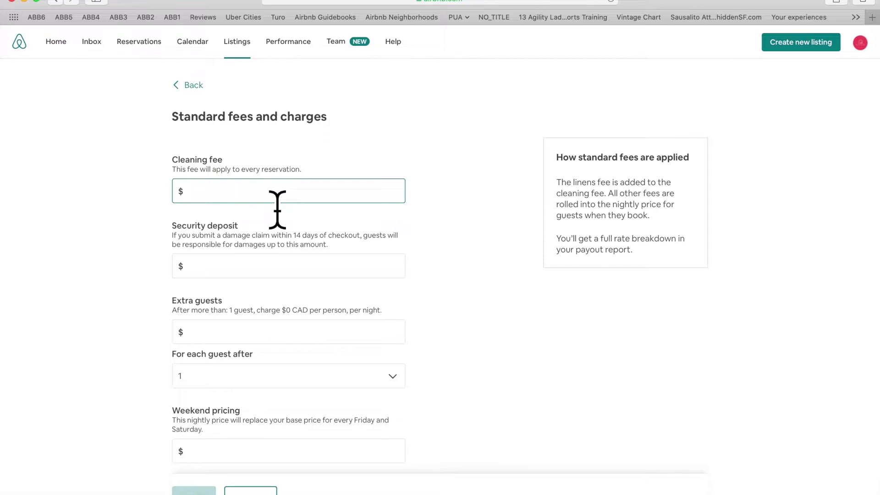
{"action": "type", "text": "100"}
{"action": "left_click", "coordinate": [303, 275]}
{"action": "type", "text": "150"}
{"action": "scroll", "coordinate": [275, 257], "scroll_direction": "down", "scroll_amount": 3}
{"action": "left_click", "coordinate": [242, 225]}
{"action": "type", "text": "100"}
{"action": "left_click", "coordinate": [281, 271]}
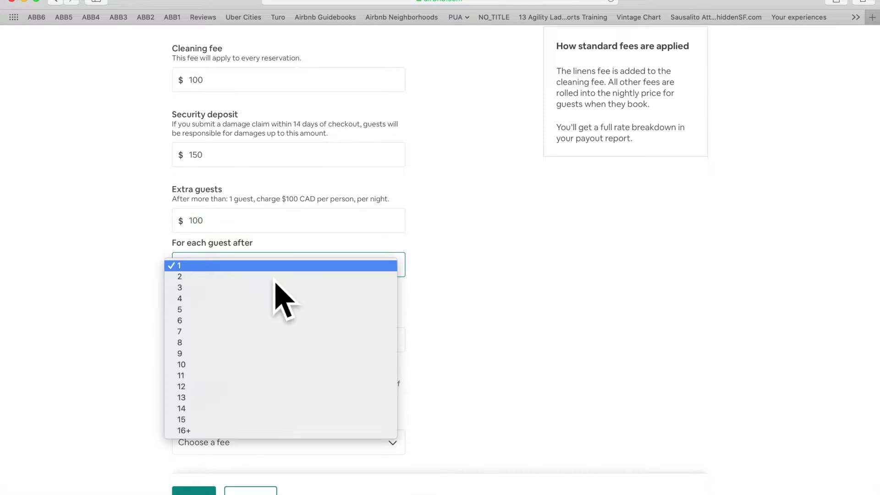
{"action": "left_click", "coordinate": [255, 276]}
{"action": "scroll", "coordinate": [136, 313], "scroll_direction": "down", "scroll_amount": 1}
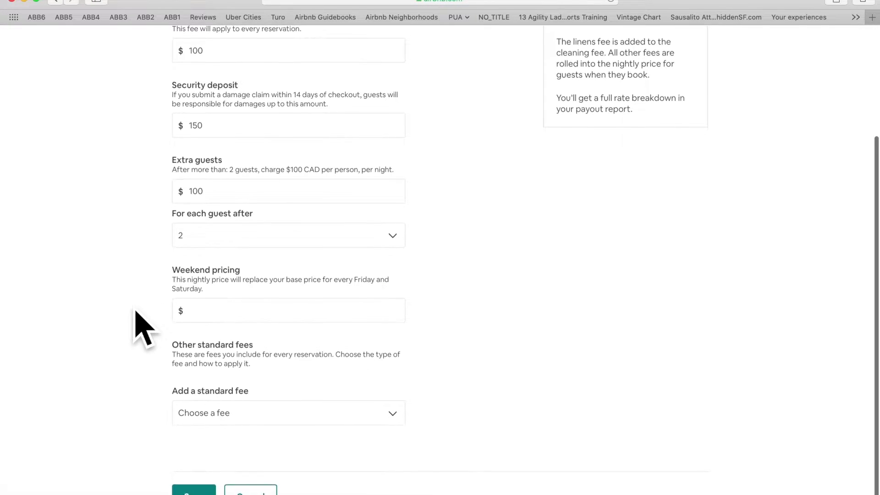
{"action": "left_click", "coordinate": [396, 184]}
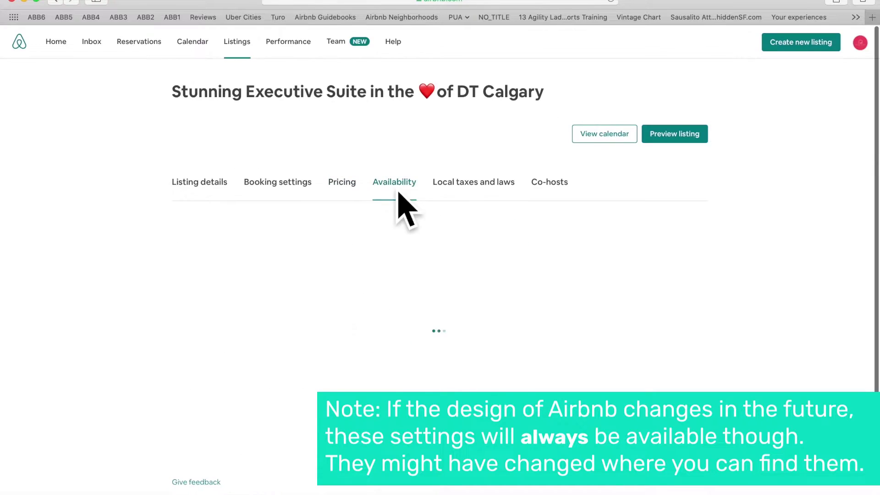
Change the listing's checkout time to 11AM, keeping check-in from 3PM
{"action": "scroll", "coordinate": [229, 249], "scroll_direction": "down", "scroll_amount": 5}
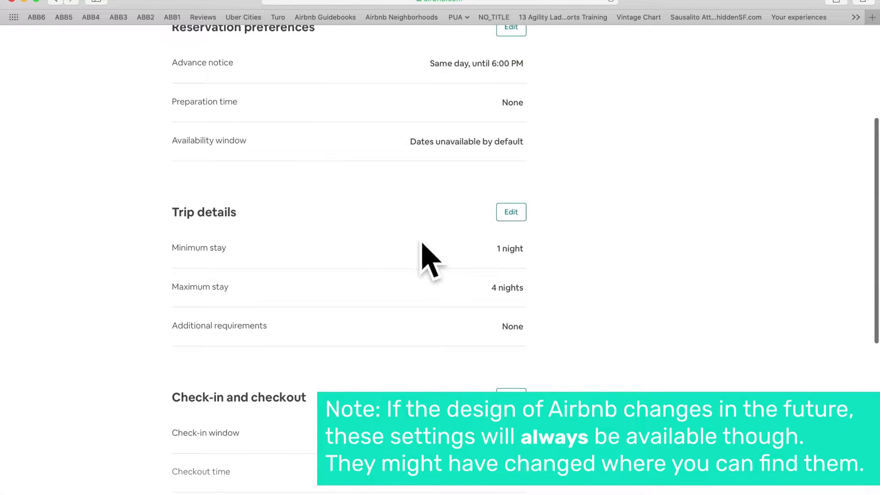
{"action": "scroll", "coordinate": [432, 298], "scroll_direction": "down", "scroll_amount": 6}
{"action": "left_click", "coordinate": [532, 178]}
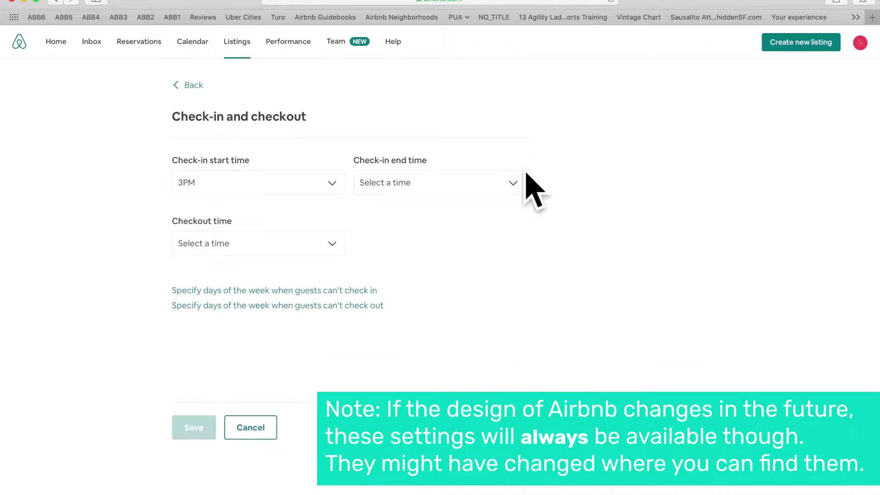
{"action": "left_click", "coordinate": [332, 252]}
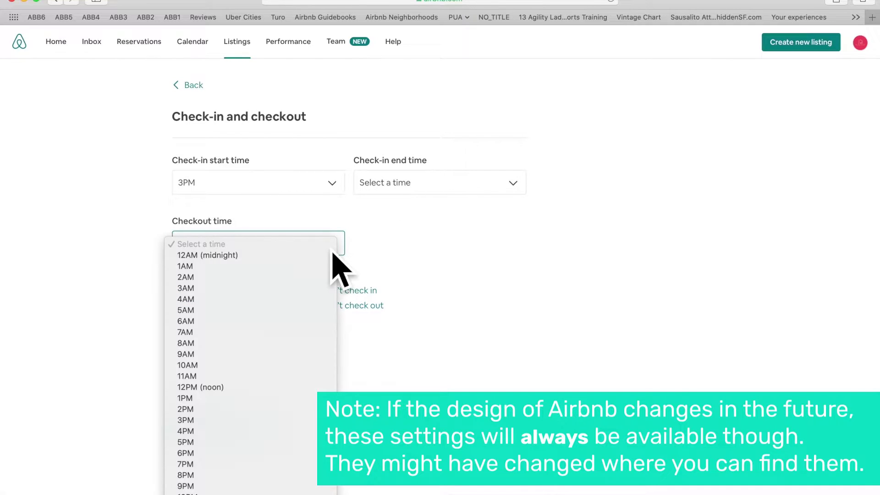
{"action": "left_click", "coordinate": [221, 376]}
{"action": "left_click", "coordinate": [215, 441]}
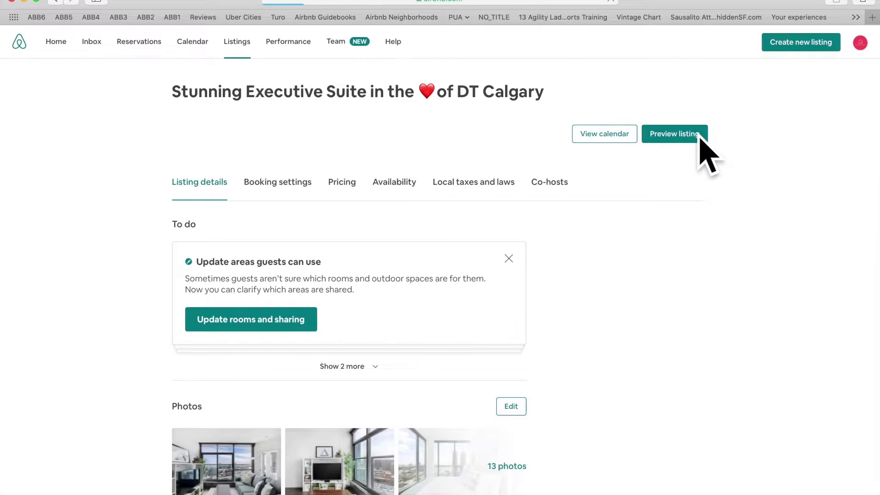
Preview the listing as a guest and try a January 13–14, 2020 stay
{"action": "left_click", "coordinate": [696, 137]}
{"action": "scroll", "coordinate": [413, 238], "scroll_direction": "down", "scroll_amount": 5}
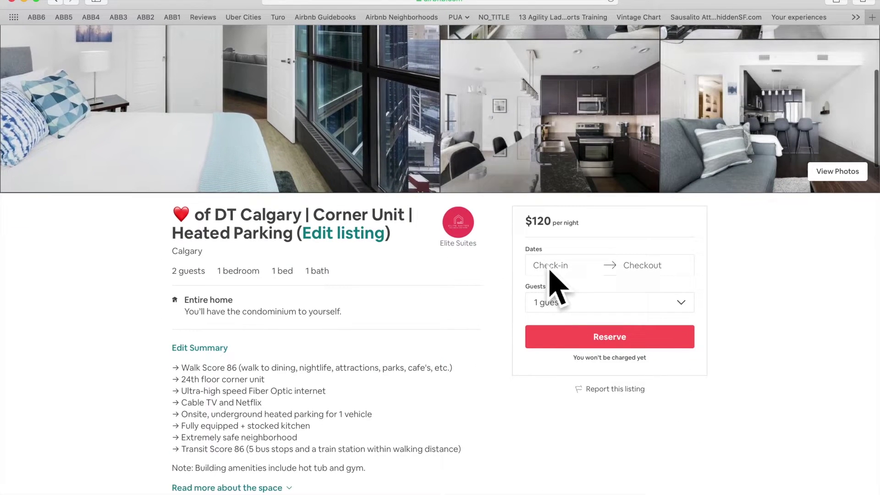
{"action": "left_click", "coordinate": [554, 270]}
{"action": "left_click", "coordinate": [576, 372]}
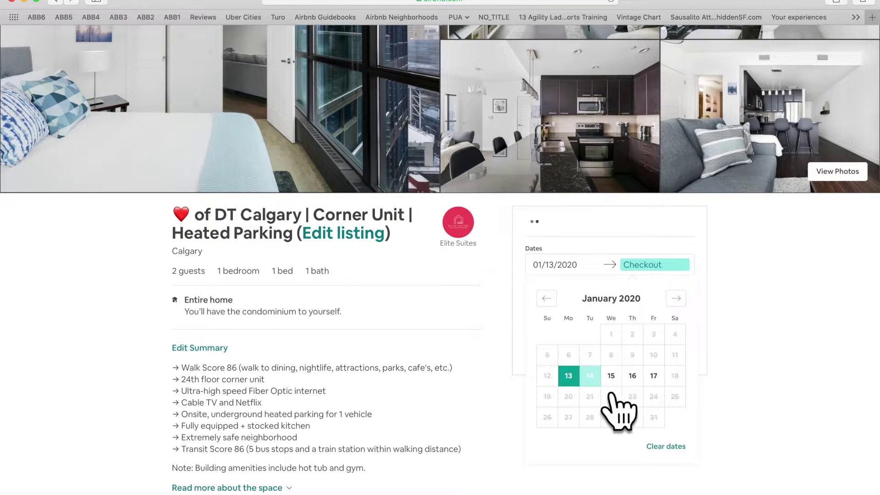
{"action": "left_click", "coordinate": [590, 376]}
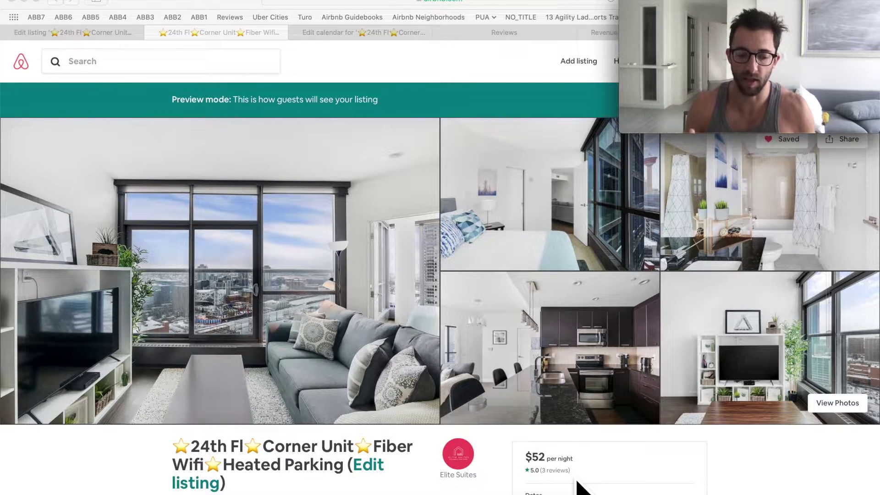
View the 24th Fl Corner Unit's January 2020 calendar with its confirmed reservations
{"action": "left_click", "coordinate": [353, 33]}
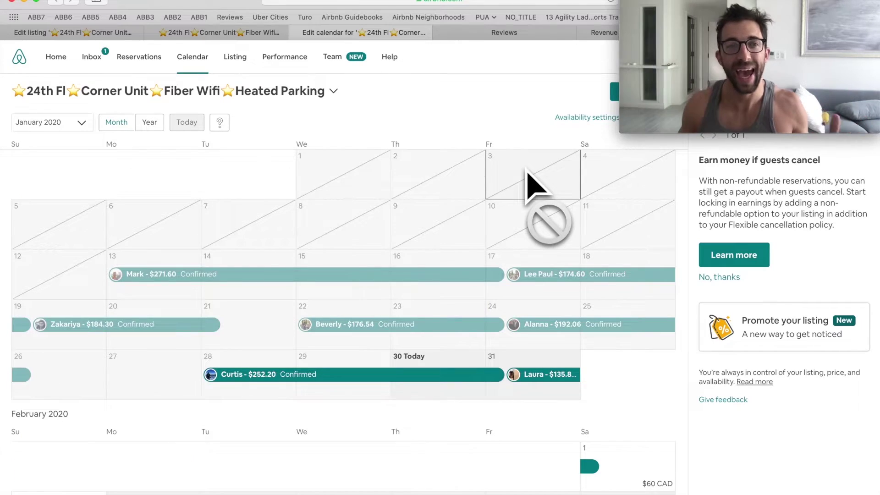
Return to the guest preview, view the main photo full screen, then close it
{"action": "left_click", "coordinate": [198, 33]}
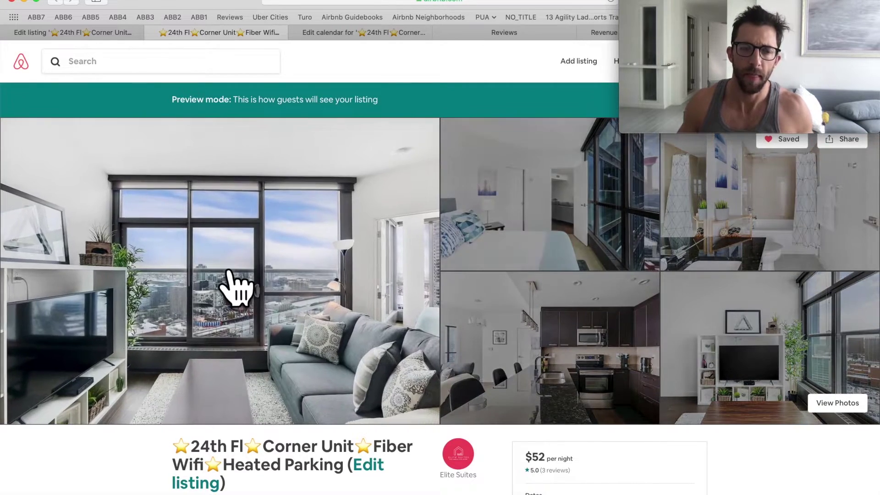
{"action": "left_click", "coordinate": [231, 275]}
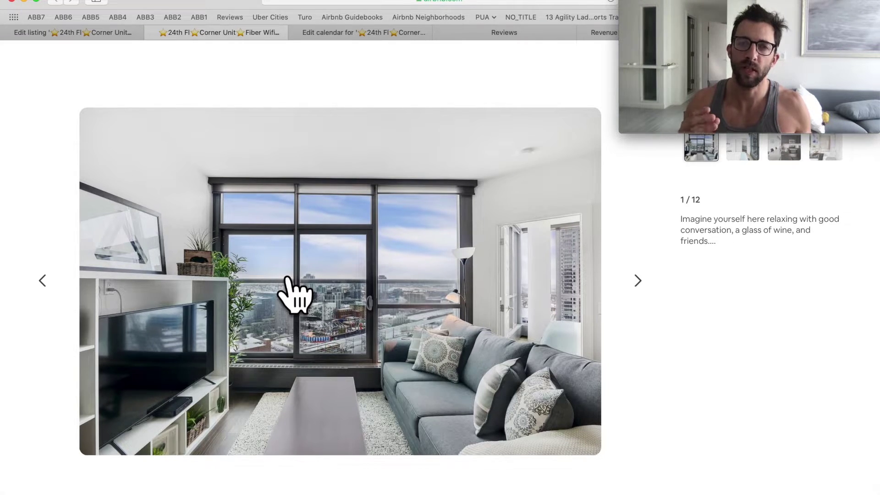
{"action": "key", "text": "Escape"}
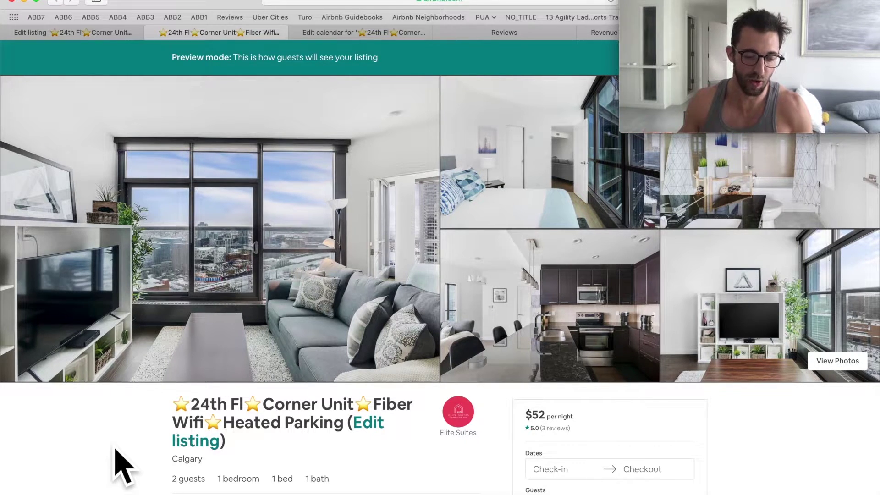
Review availability: same-day notice until 6:00 PM, no preparation time, 1–6 night stays
{"action": "key", "text": "ctrl+shift+Tab"}
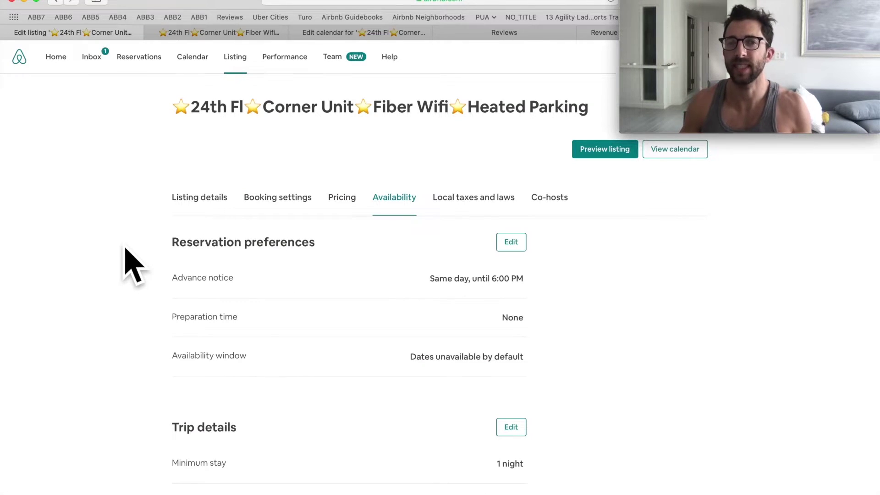
{"action": "scroll", "coordinate": [183, 282], "scroll_direction": "down", "scroll_amount": 3}
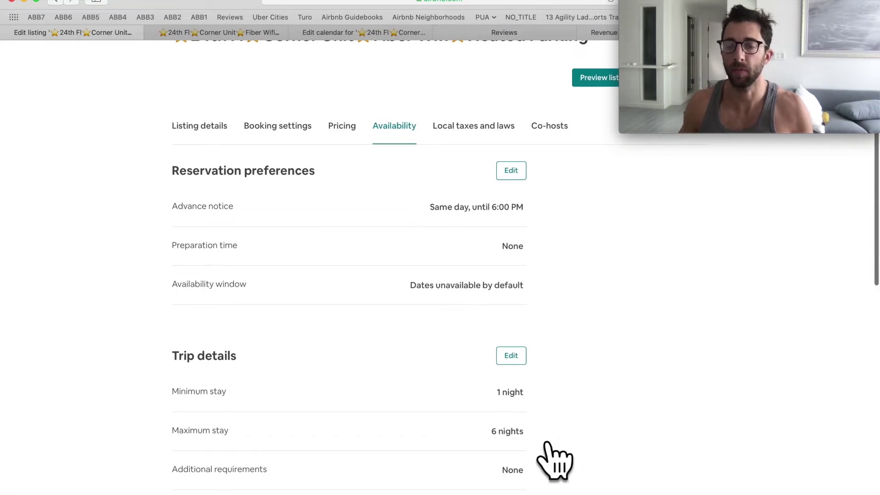
{"action": "scroll", "coordinate": [488, 433], "scroll_direction": "down", "scroll_amount": 1}
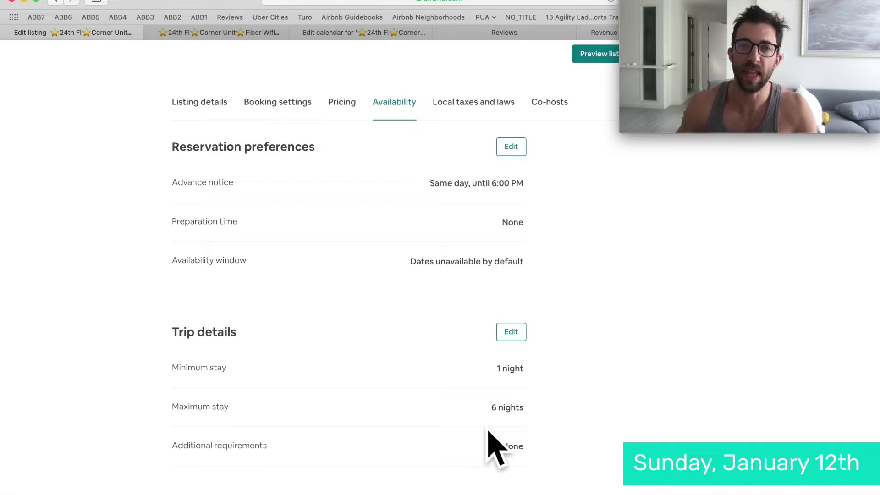
{"action": "left_click", "coordinate": [362, 32]}
{"action": "left_click_drag", "start_coordinate": [442, 284], "coordinate": [51, 271]}
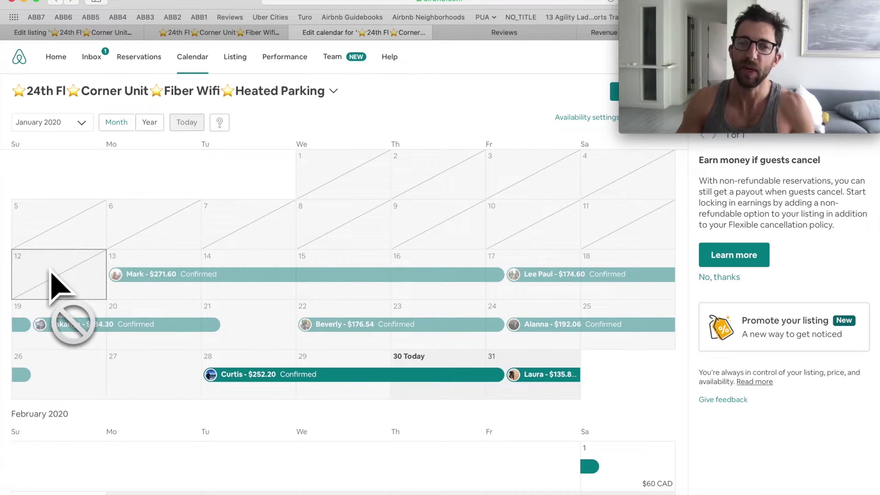
{"action": "scroll", "coordinate": [50, 270], "scroll_direction": "down", "scroll_amount": 1}
{"action": "left_click_drag", "start_coordinate": [50, 271], "coordinate": [157, 275]}
{"action": "scroll", "coordinate": [22, 154], "scroll_direction": "down", "scroll_amount": 2}
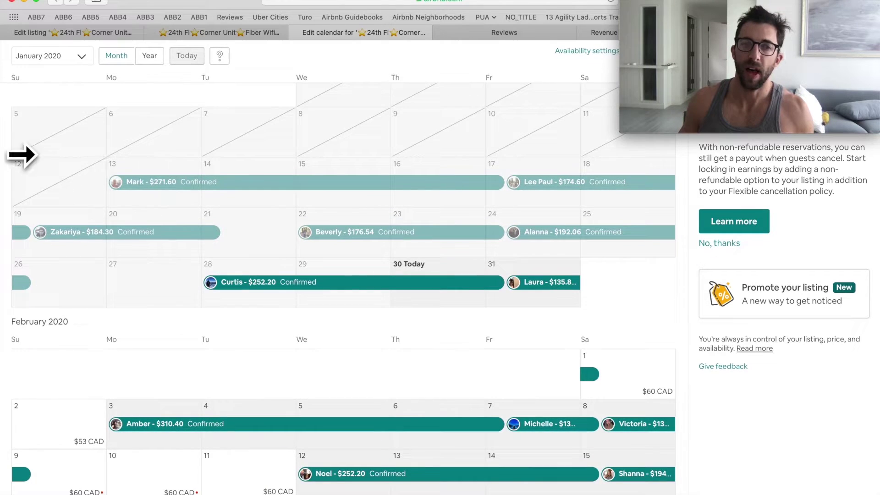
{"action": "scroll", "coordinate": [246, 236], "scroll_direction": "down", "scroll_amount": 2}
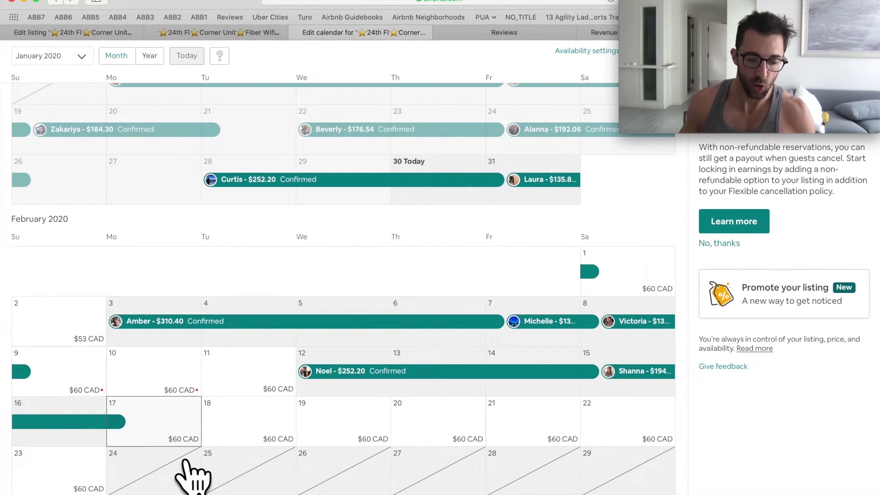
{"action": "scroll", "coordinate": [147, 304], "scroll_direction": "up", "scroll_amount": 3}
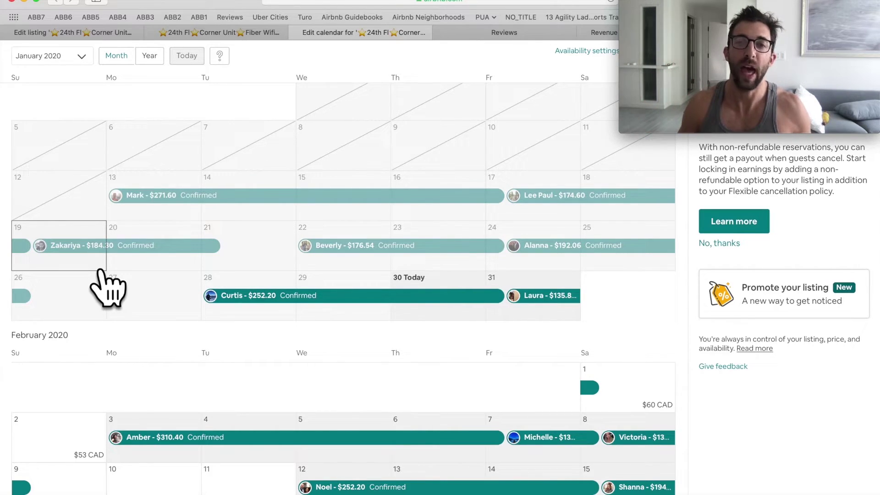
{"action": "left_click_drag", "start_coordinate": [99, 270], "coordinate": [60, 184]}
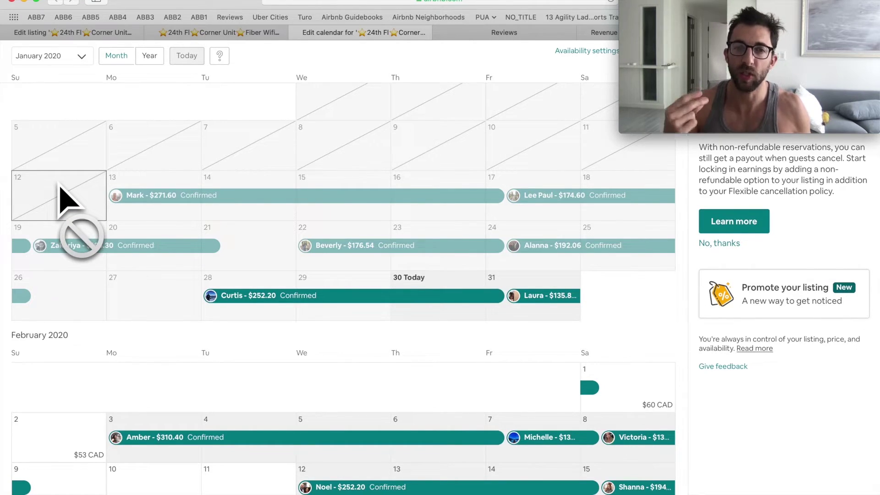
{"action": "left_click_drag", "start_coordinate": [59, 183], "coordinate": [206, 213]}
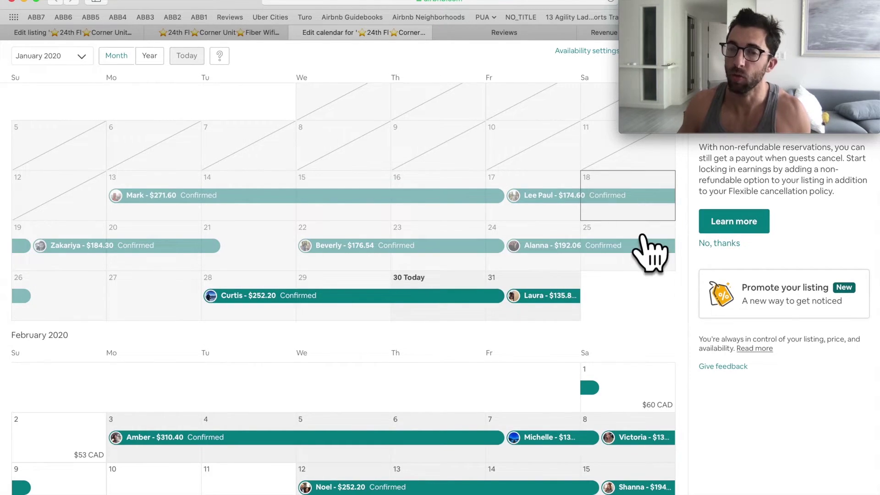
Browse past guest reviews with the host's responses and private feedback
{"action": "left_click", "coordinate": [503, 34]}
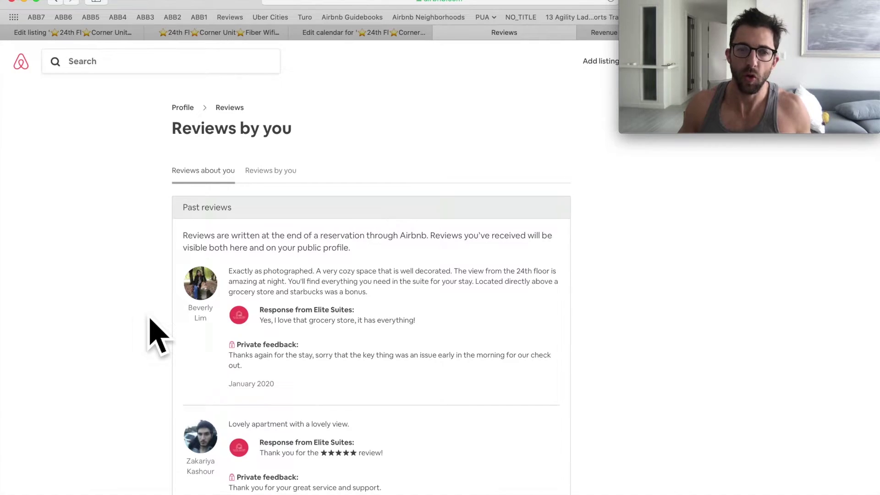
{"action": "scroll", "coordinate": [151, 320], "scroll_direction": "down", "scroll_amount": 5}
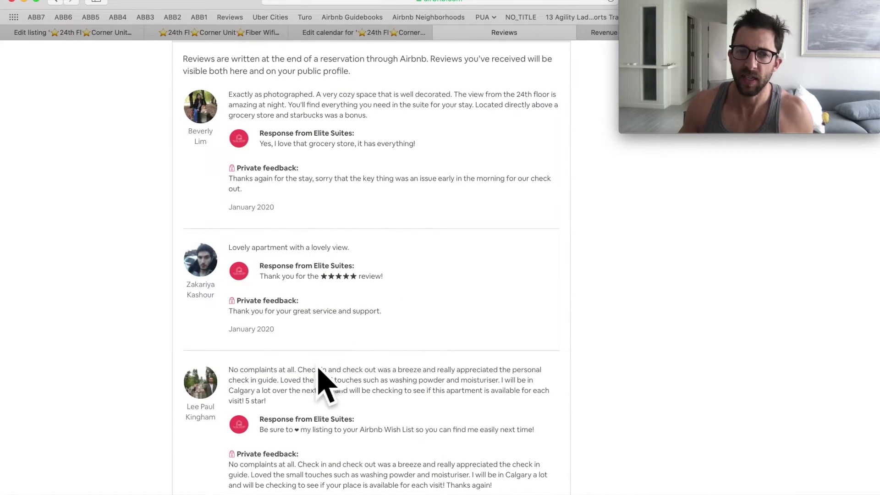
In the guest preview, view the main photo full screen, then scroll down to the reviews
{"action": "left_click", "coordinate": [87, 33]}
{"action": "left_click", "coordinate": [215, 33]}
{"action": "left_click", "coordinate": [225, 133]}
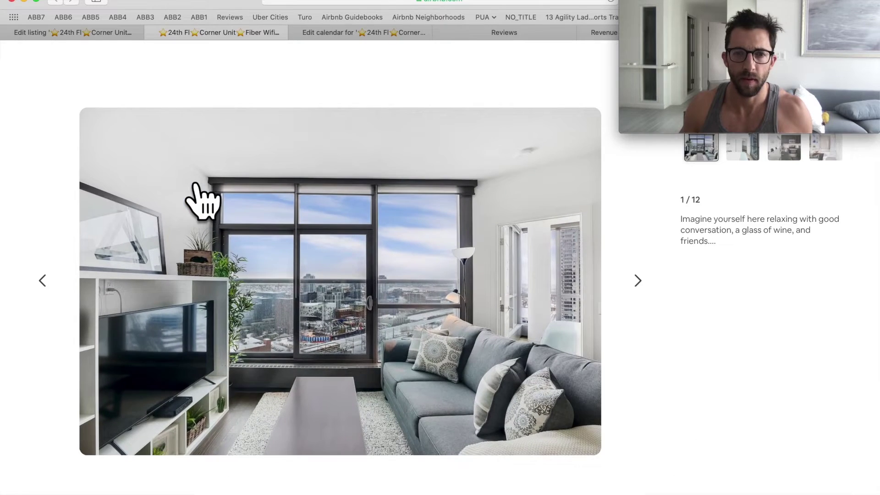
{"action": "key", "text": "Escape"}
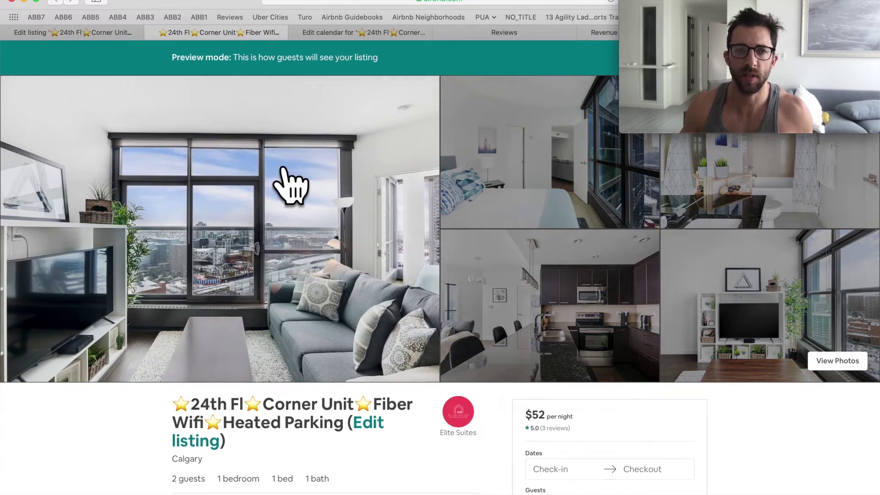
{"action": "scroll", "coordinate": [269, 168], "scroll_direction": "down", "scroll_amount": 20}
{"action": "scroll", "coordinate": [354, 265], "scroll_direction": "up", "scroll_amount": 5}
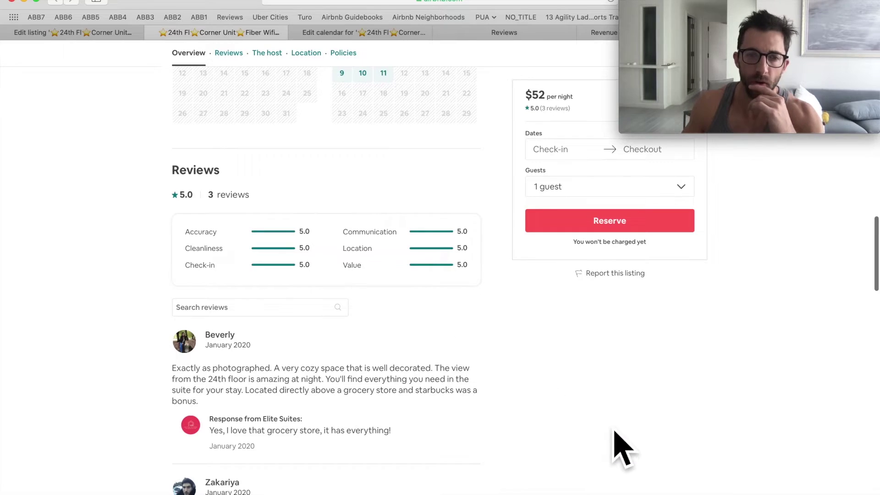
{"action": "scroll", "coordinate": [380, 394], "scroll_direction": "down", "scroll_amount": 2}
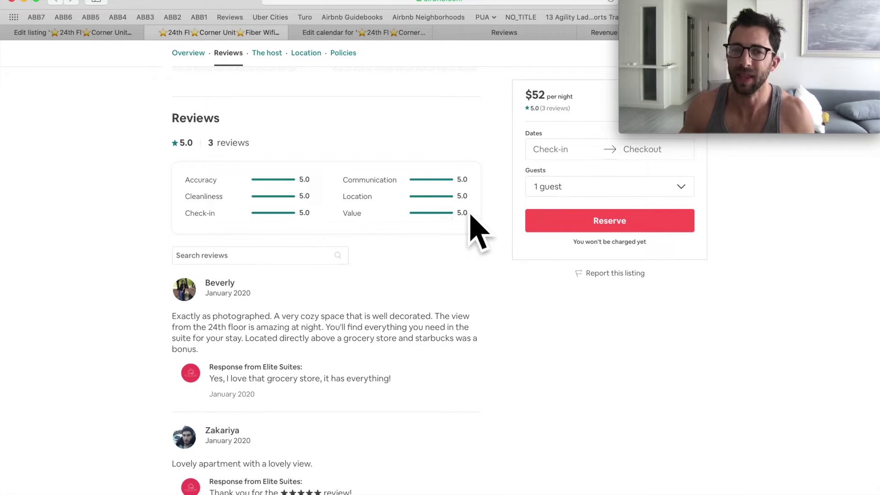
{"action": "scroll", "coordinate": [144, 326], "scroll_direction": "down", "scroll_amount": 2}
{"action": "scroll", "coordinate": [144, 326], "scroll_direction": "down", "scroll_amount": 5}
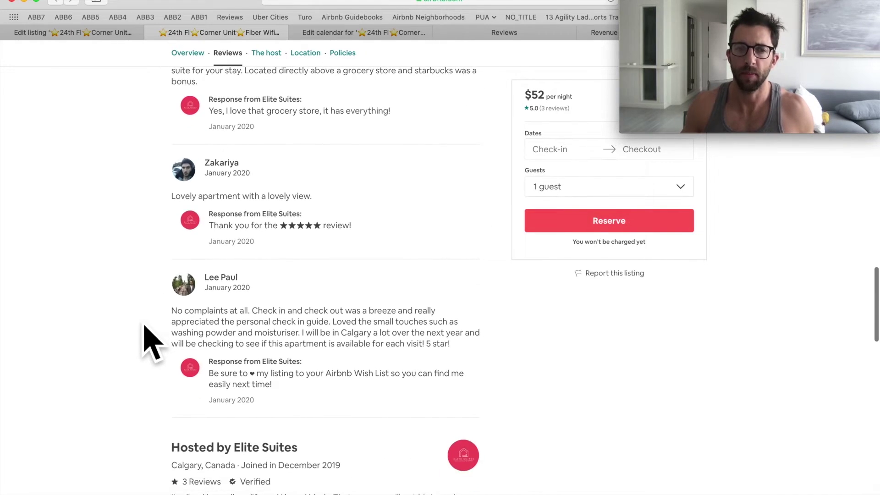
{"action": "scroll", "coordinate": [147, 358], "scroll_direction": "up", "scroll_amount": 1}
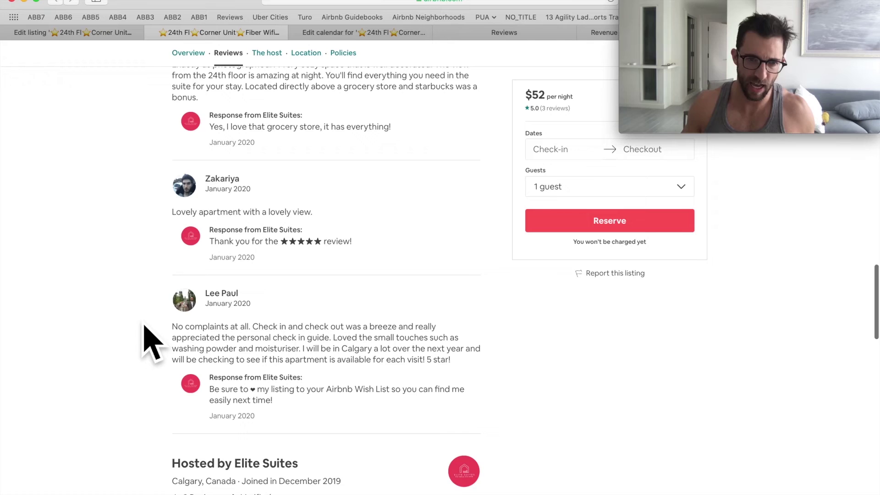
Screenshot the reviews section and add a magnifier to it in Markup
{"action": "key", "text": "super+shift+4"}
{"action": "left_click_drag", "start_coordinate": [42, 494], "coordinate": [599, 153]}
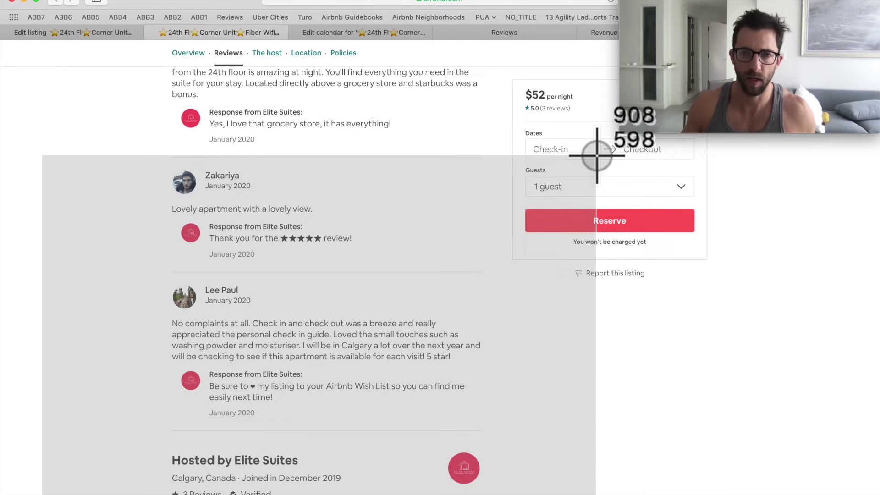
{"action": "left_click_drag", "start_coordinate": [315, 138], "coordinate": [632, 212]}
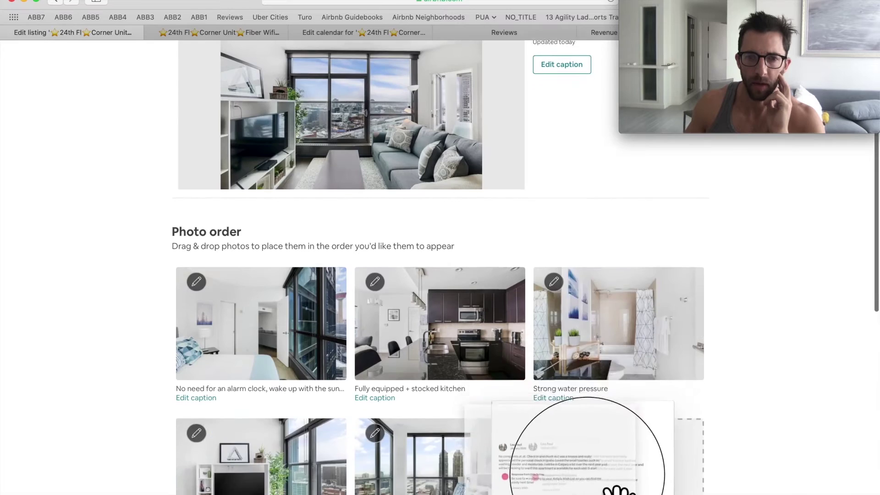
{"action": "left_click_drag", "start_coordinate": [619, 471], "coordinate": [635, 399]}
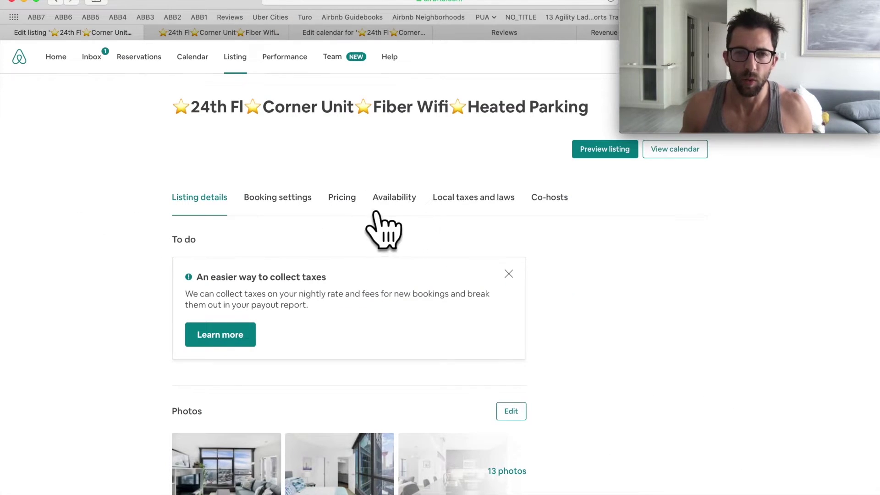
Set the availability window to 3 months in advance
{"action": "left_click", "coordinate": [407, 208]}
{"action": "scroll", "coordinate": [420, 276], "scroll_direction": "down", "scroll_amount": 1}
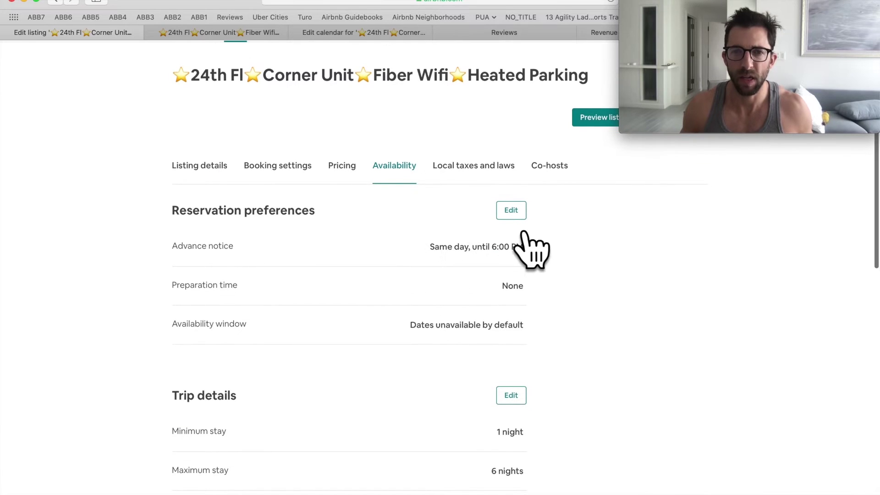
{"action": "left_click", "coordinate": [514, 215]}
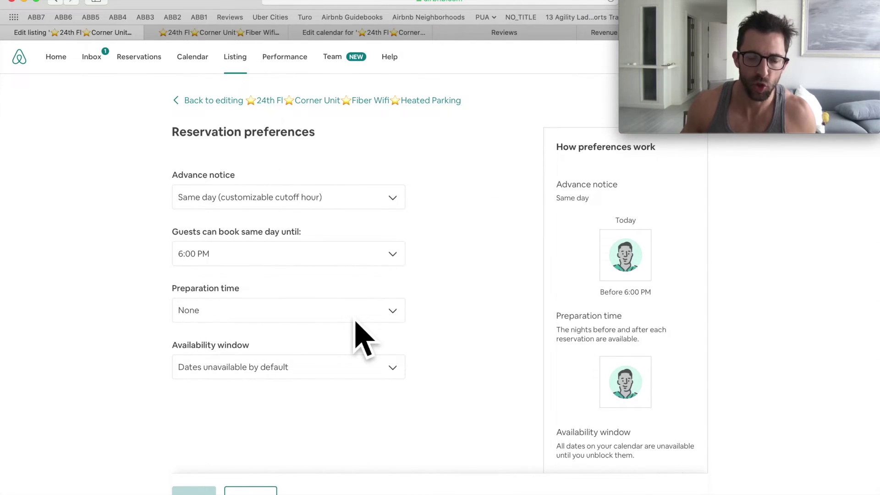
{"action": "left_click", "coordinate": [340, 368]}
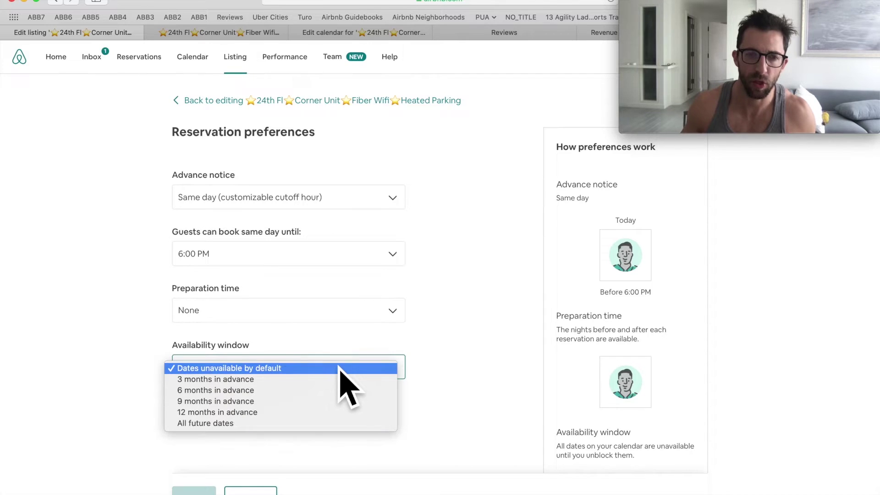
{"action": "left_click", "coordinate": [299, 380]}
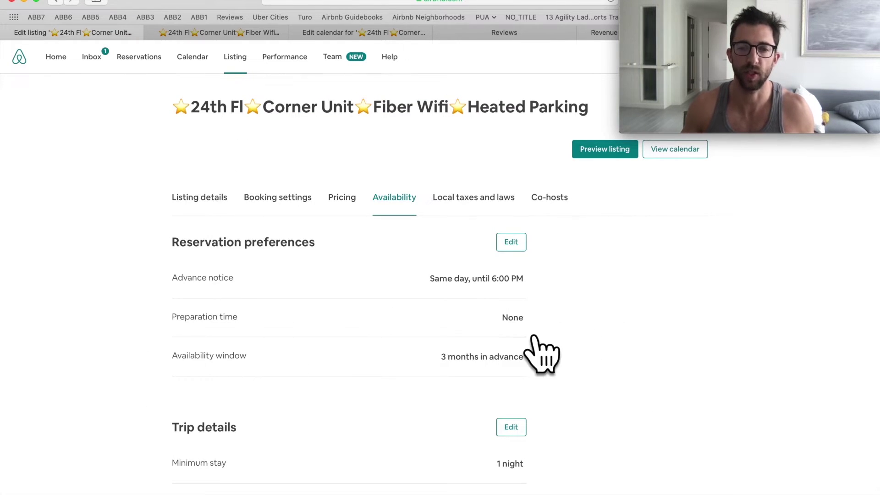
Clear the 6-night maximum stay so there is no maximum
{"action": "left_click", "coordinate": [511, 427]}
{"action": "key", "text": "BackSpace"}
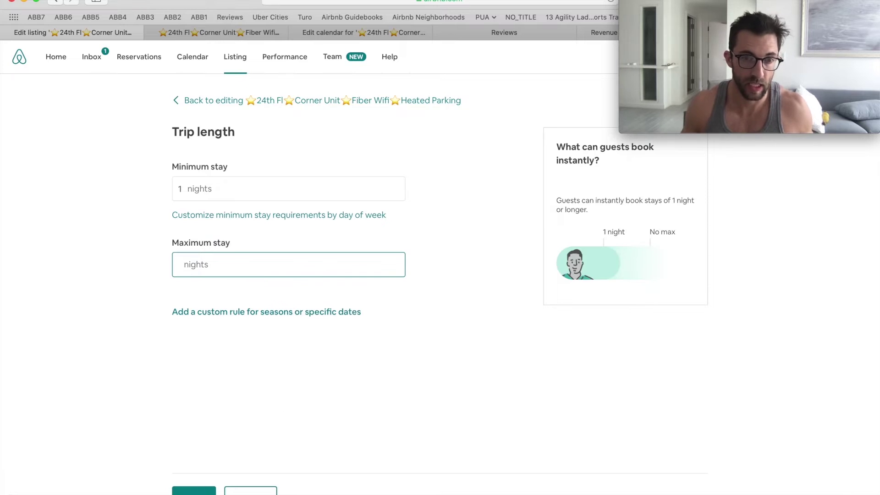
{"action": "left_click", "coordinate": [132, 369]}
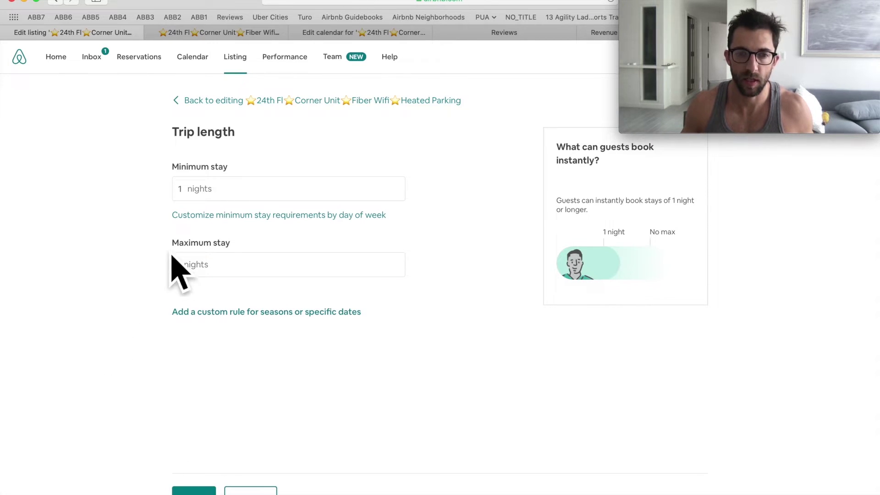
Switch to the PriceLabs dynamic pricing page for the Calgary suite
{"action": "key", "text": "ctrl+Tab"}
{"action": "scroll", "coordinate": [255, 387], "scroll_direction": "down", "scroll_amount": 5}
{"action": "scroll", "coordinate": [172, 315], "scroll_direction": "down", "scroll_amount": 1}
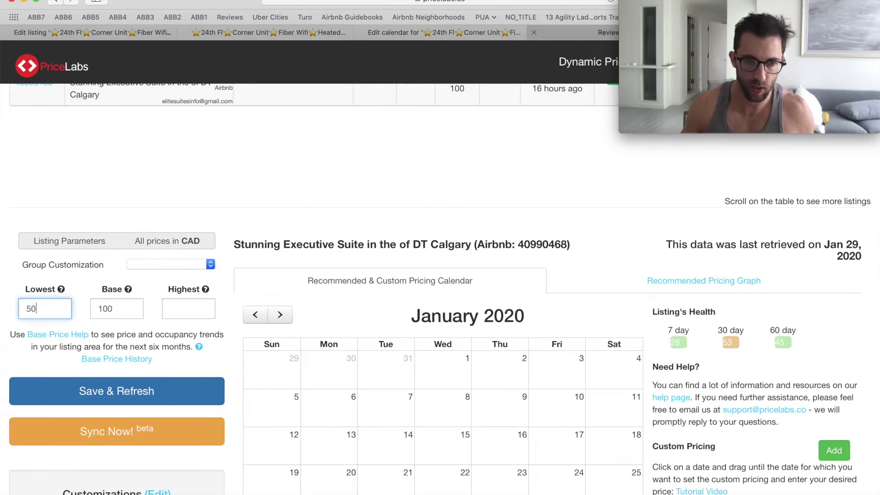
Refresh PriceLabs prices (lowest 50, base 100 CAD), browse upcoming months, then return to Airbnb
{"action": "left_click", "coordinate": [122, 404]}
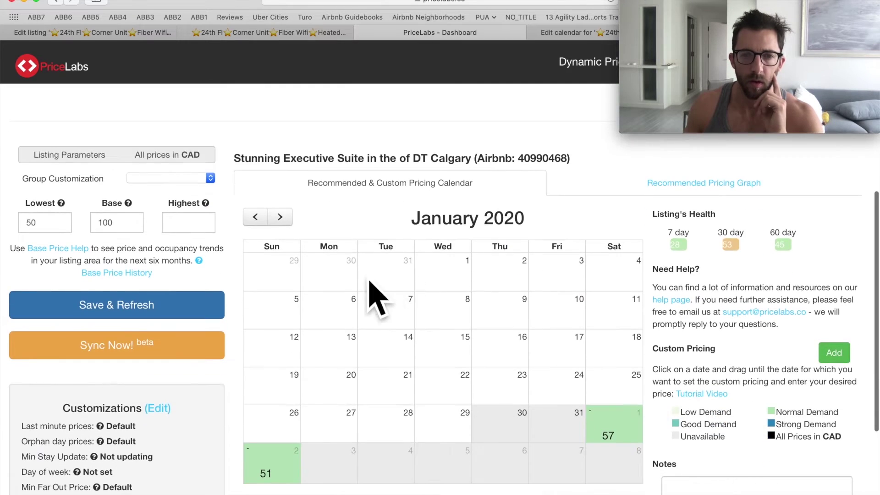
{"action": "left_click", "coordinate": [280, 217]}
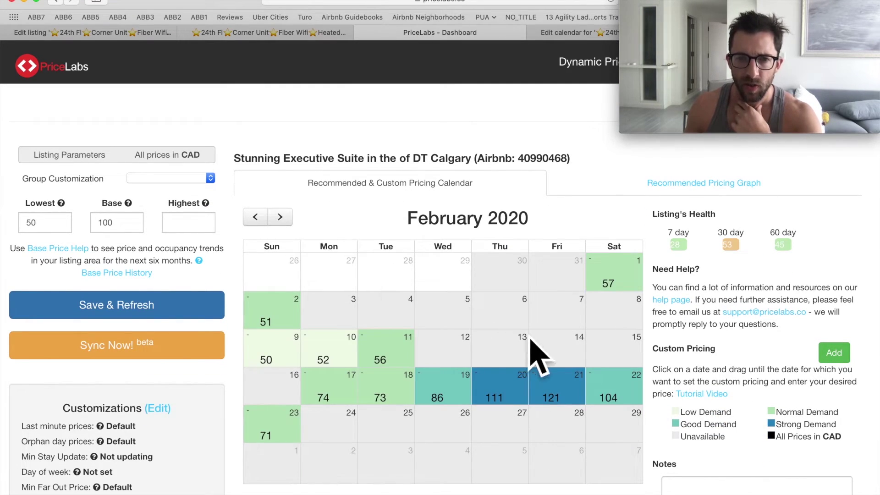
{"action": "left_click", "coordinate": [280, 216]}
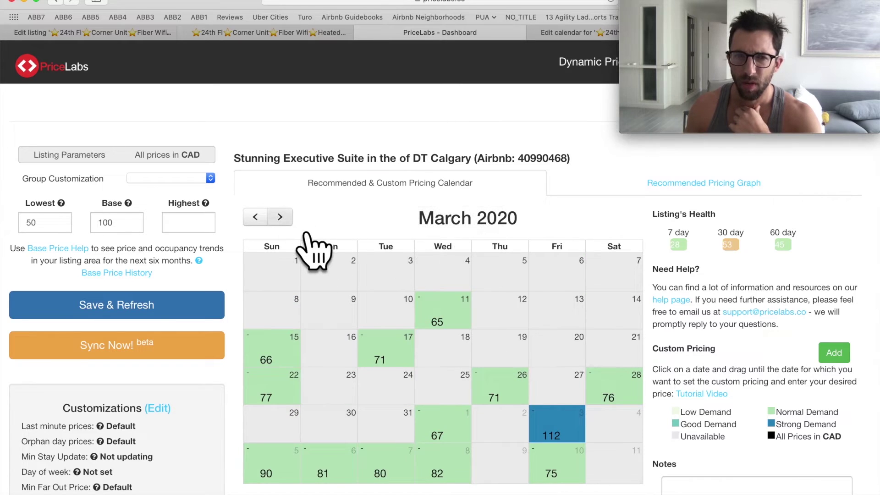
{"action": "left_click", "coordinate": [303, 33]}
{"action": "left_click", "coordinate": [107, 33]}
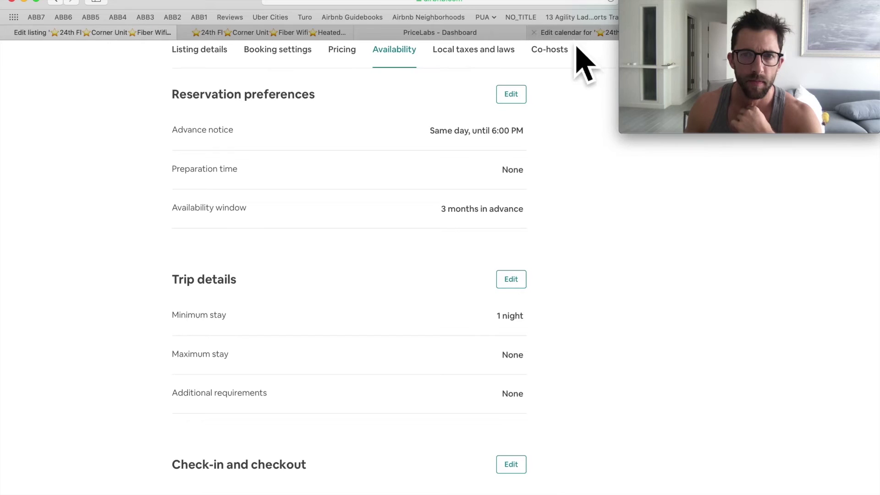
Review the Airbnb booking calendar through May 2020, then return to PriceLabs' April calendar
{"action": "left_click", "coordinate": [578, 33]}
{"action": "scroll", "coordinate": [152, 136], "scroll_direction": "down", "scroll_amount": 5}
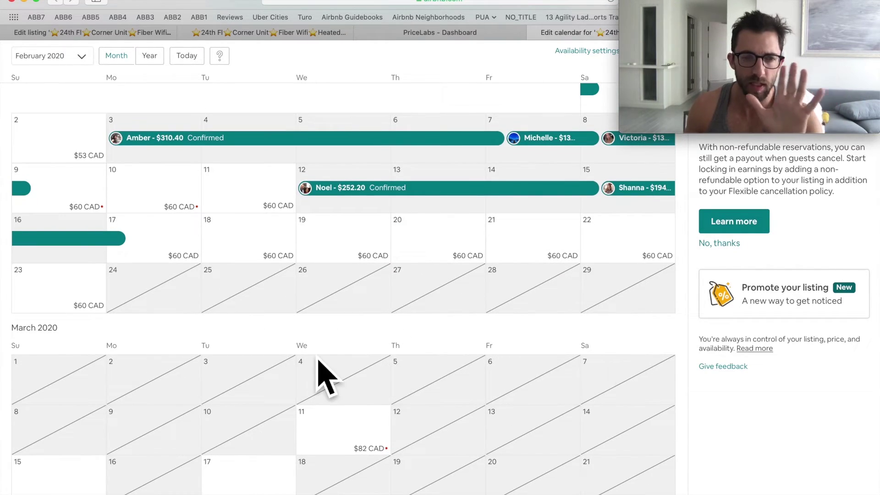
{"action": "scroll", "coordinate": [276, 307], "scroll_direction": "down", "scroll_amount": 2}
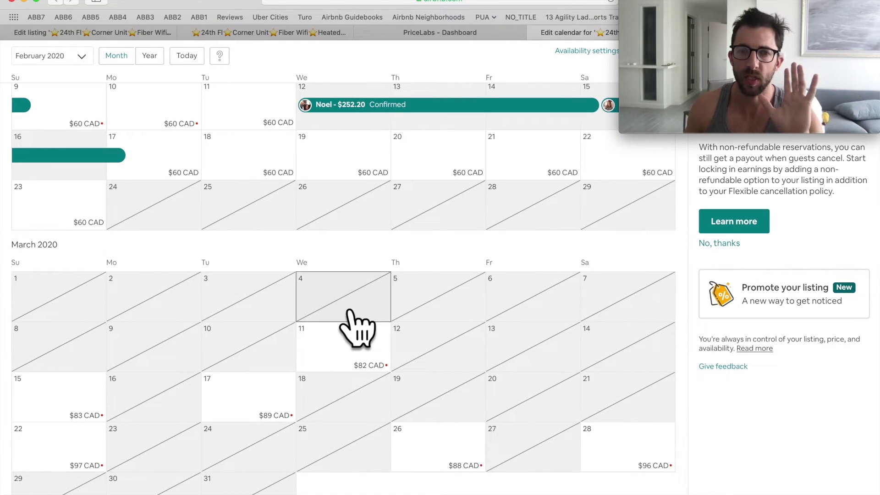
{"action": "scroll", "coordinate": [275, 325], "scroll_direction": "down", "scroll_amount": 1}
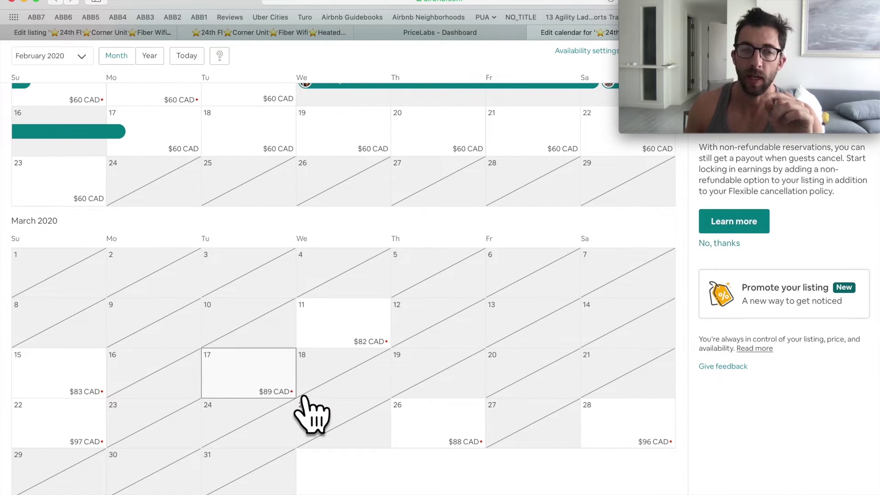
{"action": "scroll", "coordinate": [195, 321], "scroll_direction": "down", "scroll_amount": 5}
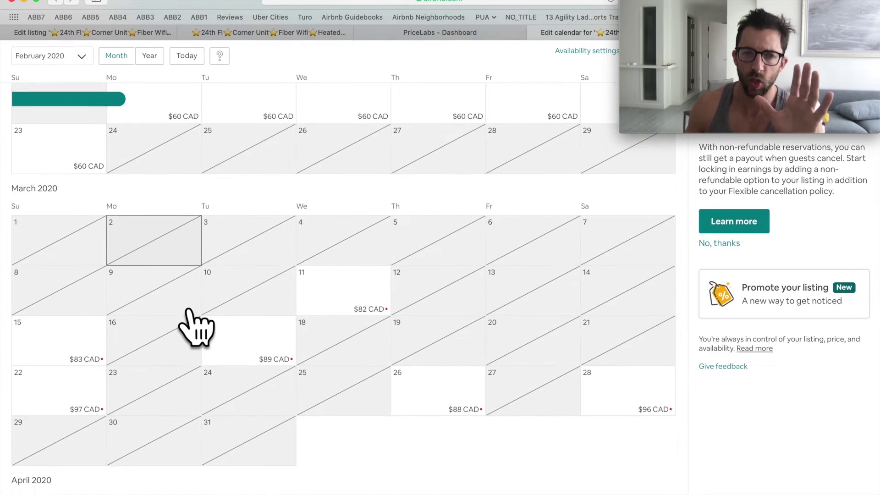
{"action": "scroll", "coordinate": [197, 324], "scroll_direction": "down", "scroll_amount": 6}
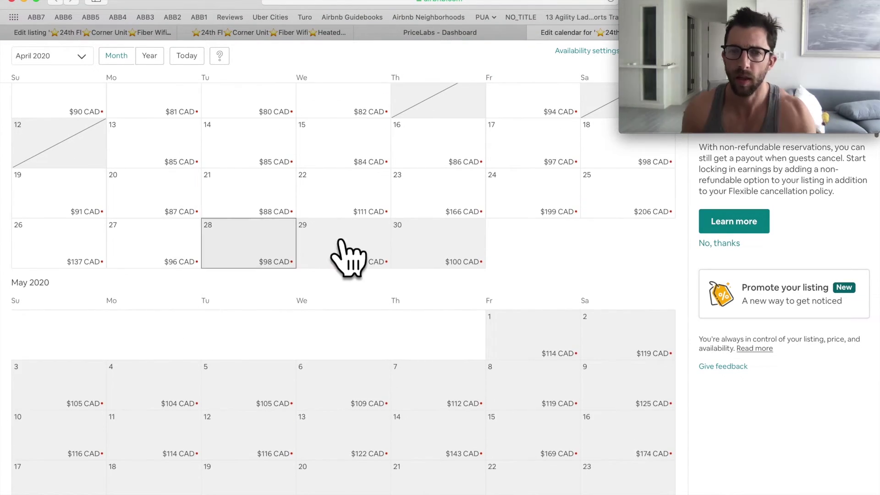
{"action": "left_click", "coordinate": [443, 37]}
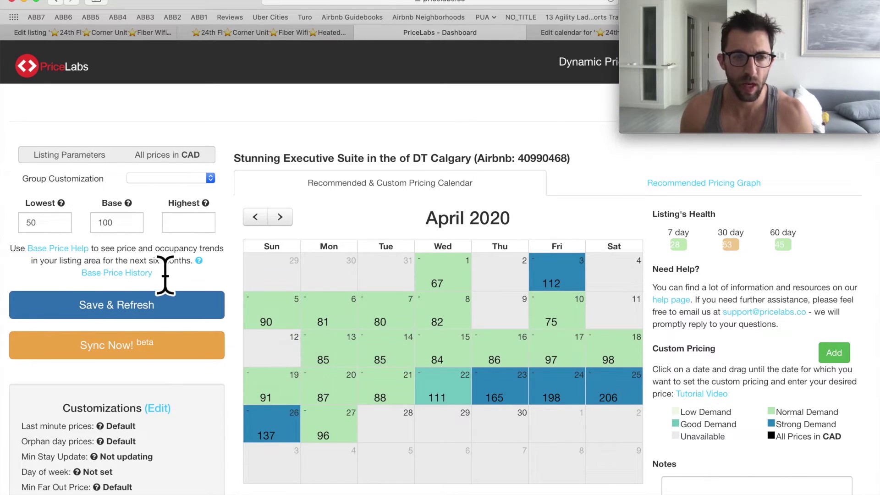
Return the PriceLabs pricing calendar to January 2020 and sync the recommended prices to Airbnb
{"action": "left_click", "coordinate": [256, 218]}
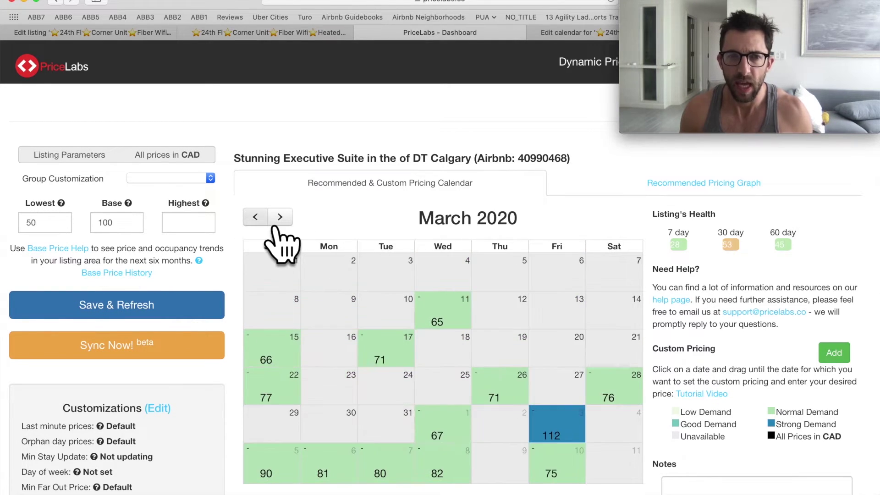
{"action": "left_click", "coordinate": [261, 220]}
{"action": "left_click", "coordinate": [266, 220]}
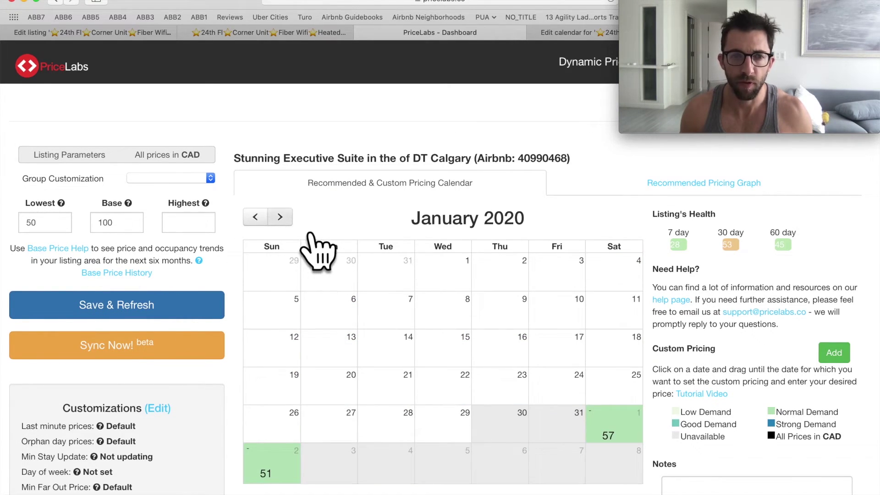
{"action": "left_click", "coordinate": [115, 357]}
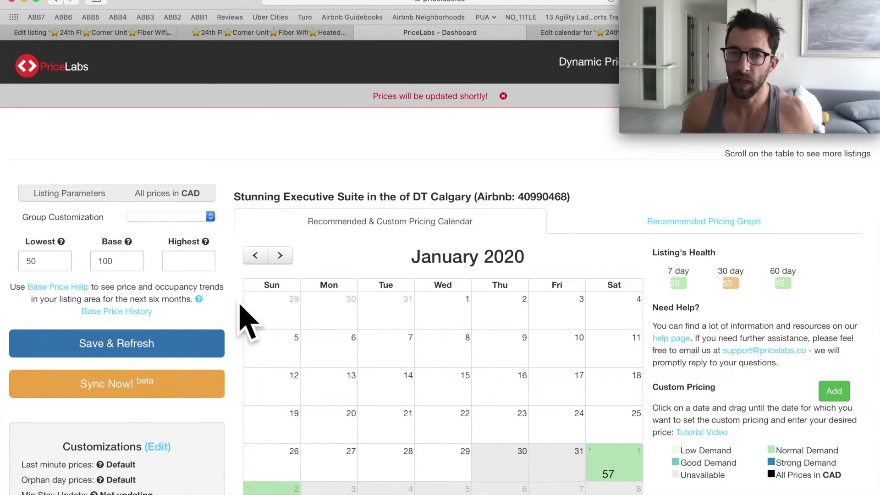
{"action": "scroll", "coordinate": [265, 392], "scroll_direction": "down", "scroll_amount": 3}
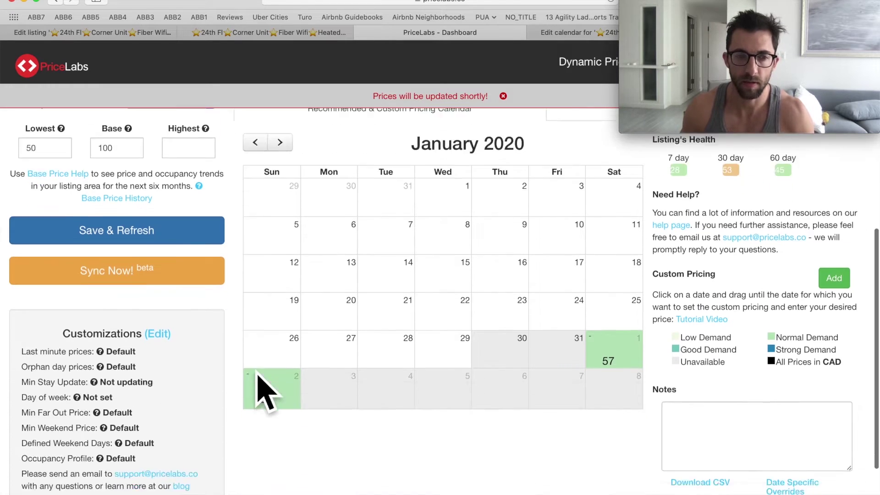
{"action": "scroll", "coordinate": [266, 392], "scroll_direction": "down", "scroll_amount": 2}
{"action": "scroll", "coordinate": [266, 392], "scroll_direction": "up", "scroll_amount": 10}
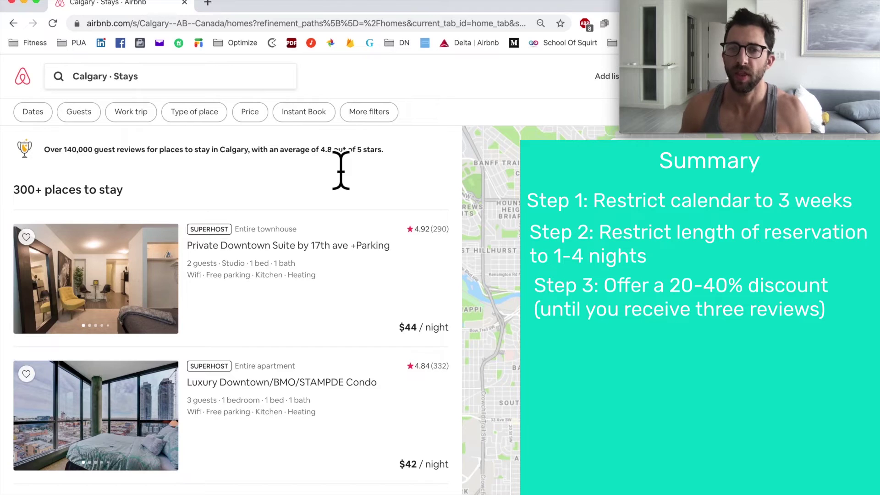
Browse the Calgary stays to results page 17, then revisit the listing's Availability and the PriceLabs dashboard
{"action": "scroll", "coordinate": [284, 229], "scroll_direction": "down", "scroll_amount": 3}
{"action": "scroll", "coordinate": [357, 275], "scroll_direction": "up", "scroll_amount": 3}
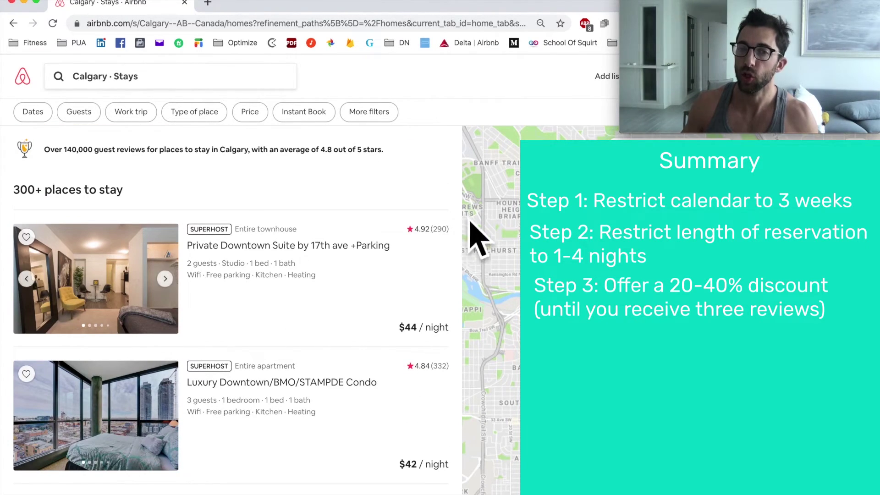
{"action": "scroll", "coordinate": [326, 314], "scroll_direction": "down", "scroll_amount": 15}
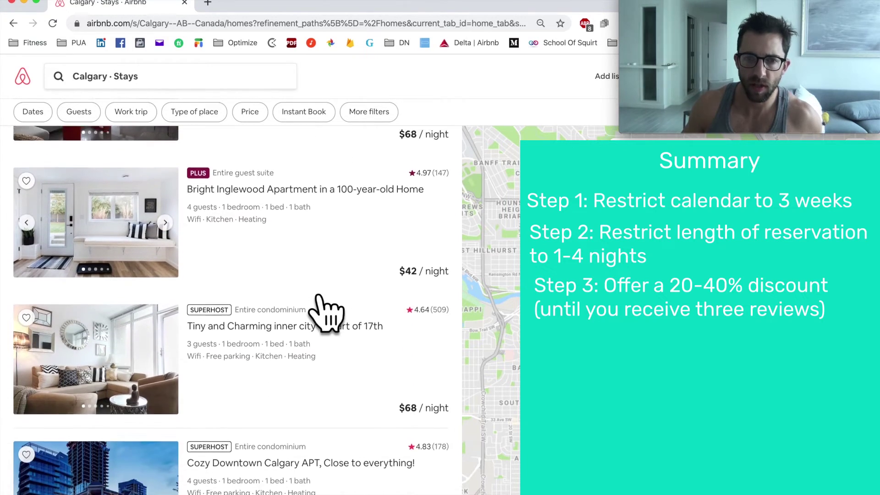
{"action": "scroll", "coordinate": [327, 314], "scroll_direction": "down", "scroll_amount": 13}
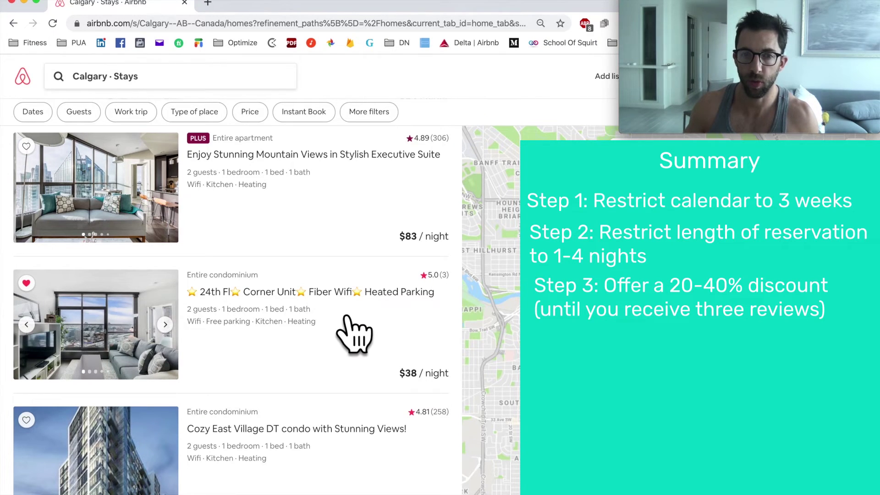
{"action": "scroll", "coordinate": [354, 334], "scroll_direction": "down", "scroll_amount": 5}
{"action": "scroll", "coordinate": [353, 334], "scroll_direction": "down", "scroll_amount": 19}
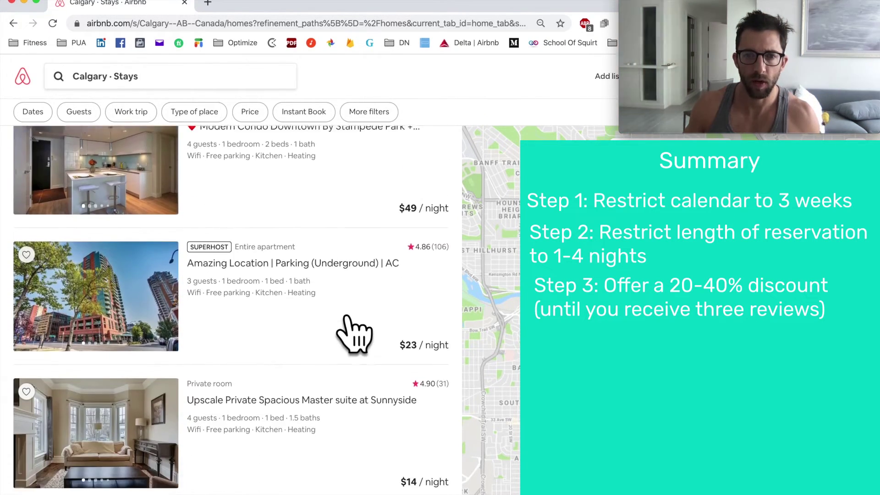
{"action": "left_click", "coordinate": [267, 356]}
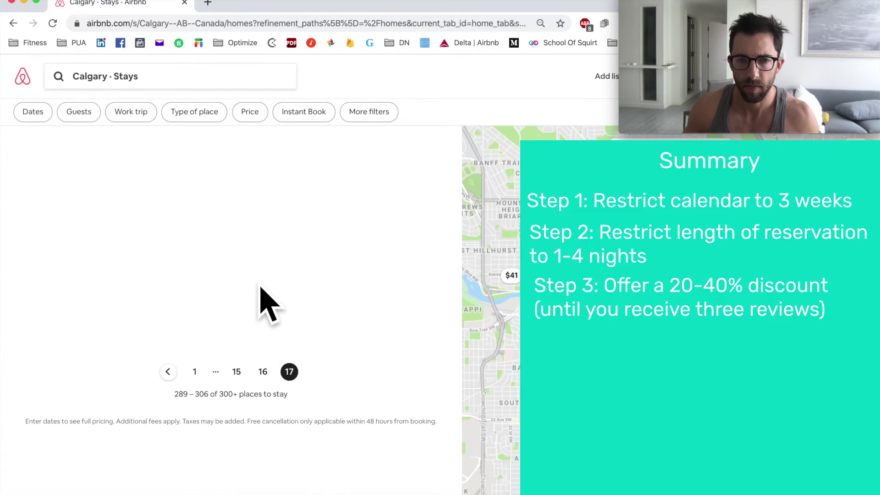
{"action": "scroll", "coordinate": [238, 379], "scroll_direction": "down", "scroll_amount": 11}
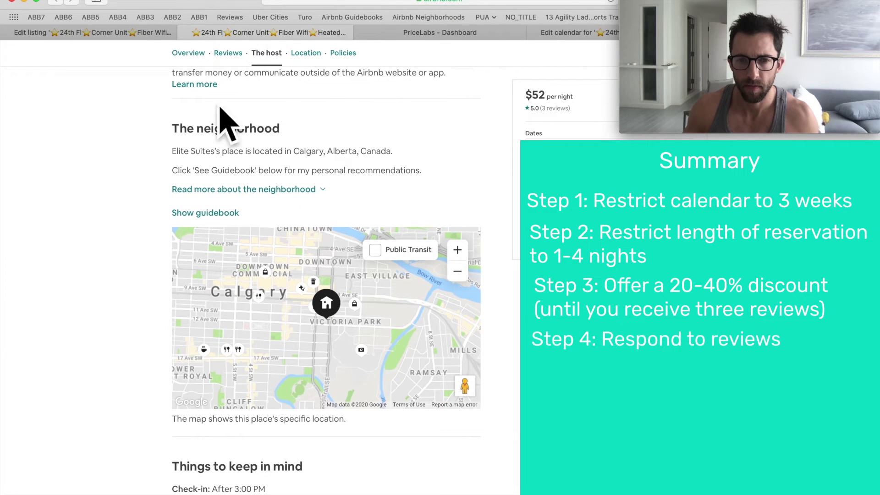
{"action": "left_click", "coordinate": [92, 32]}
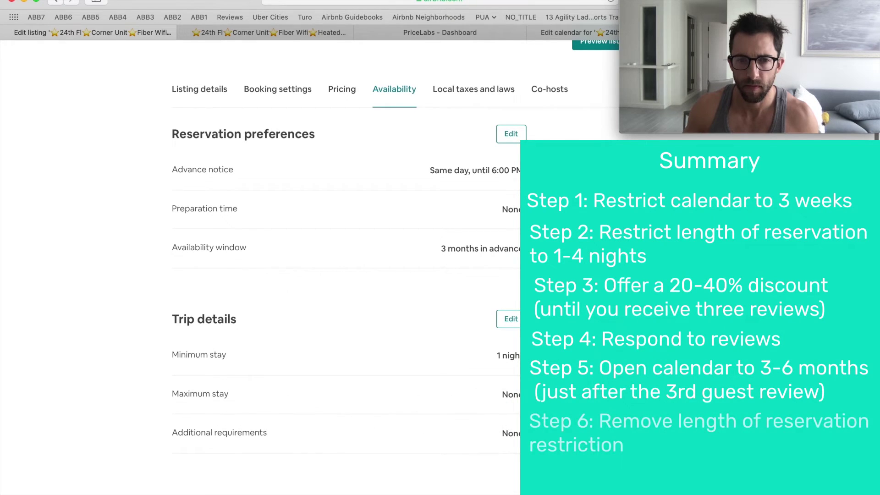
{"action": "left_click", "coordinate": [443, 36]}
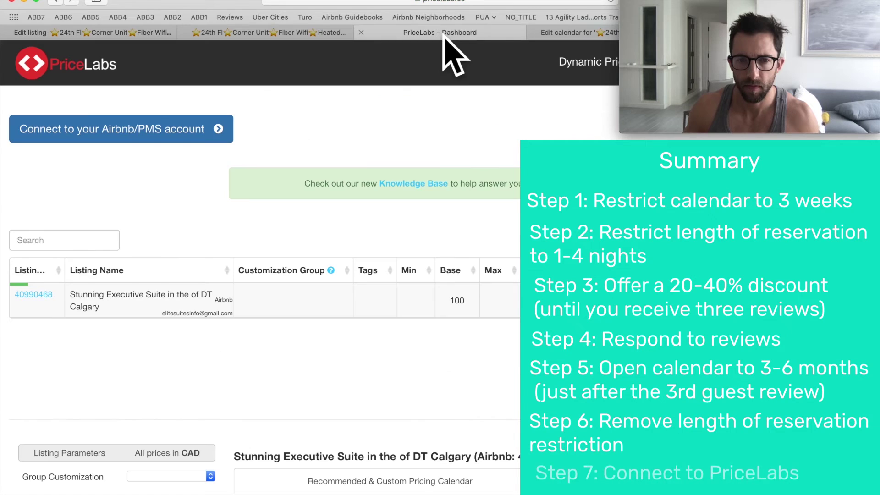
{"action": "scroll", "coordinate": [491, 442], "scroll_direction": "down", "scroll_amount": 5}
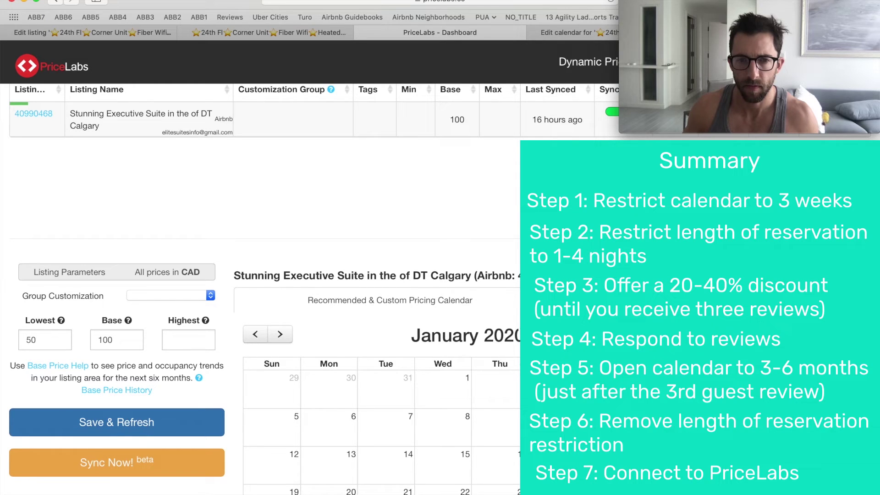
{"action": "scroll", "coordinate": [466, 261], "scroll_direction": "down", "scroll_amount": 4}
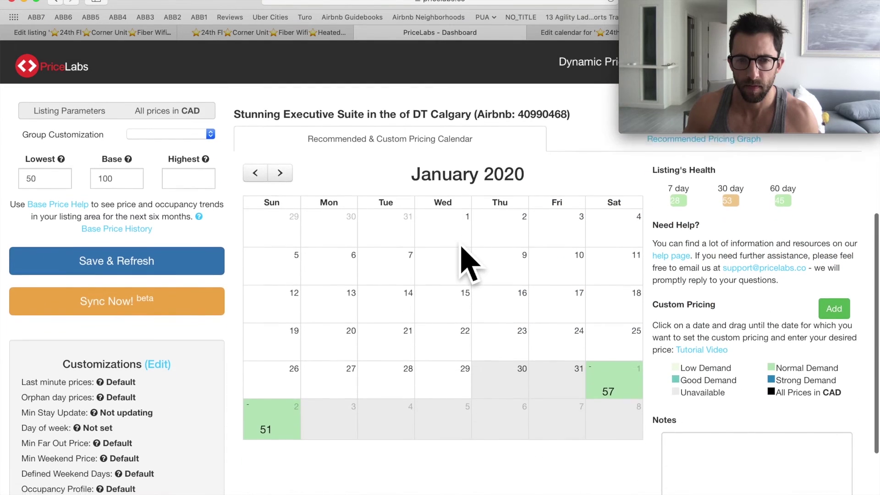